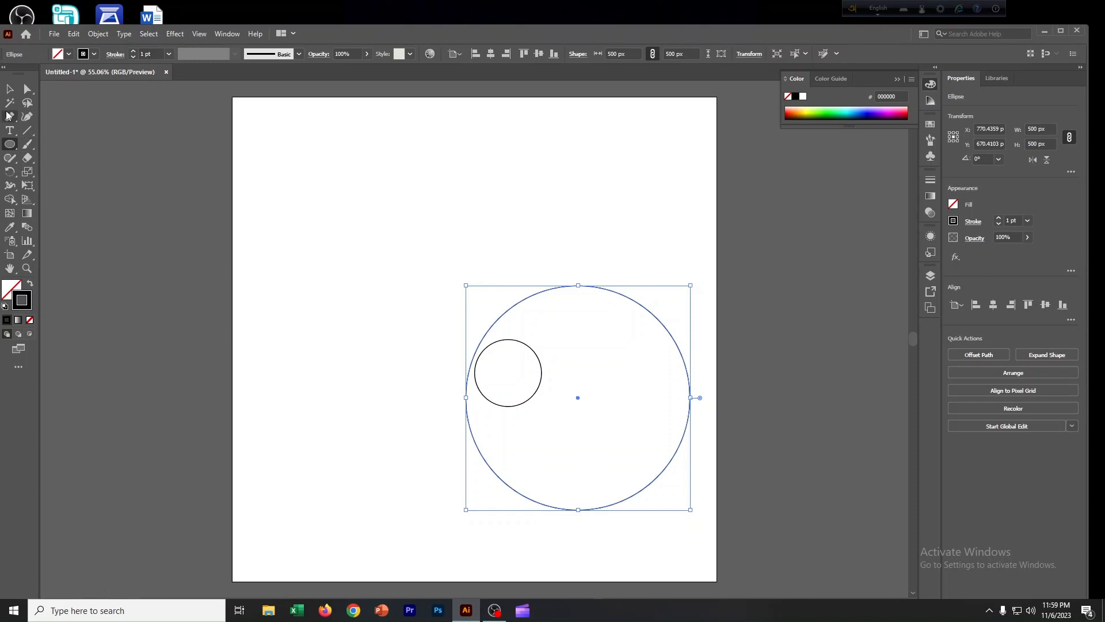
Align the two circles concentrically and move the pair to the centre of the artboard.
left_click(10, 89)
left_click_drag(429, 332, 545, 397)
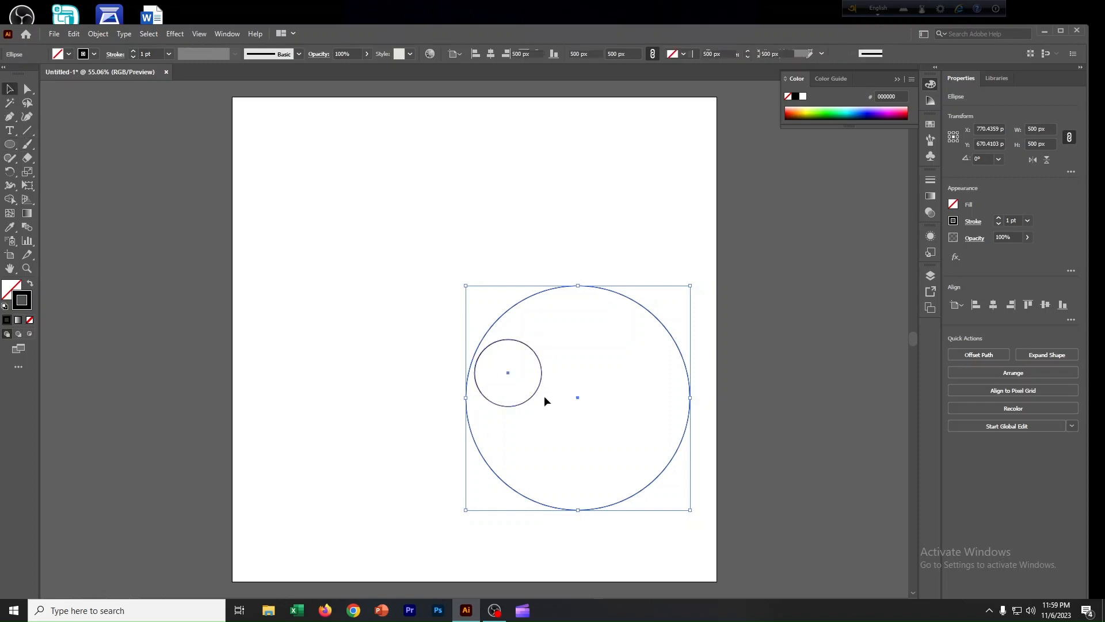
left_click(490, 56)
left_click(540, 54)
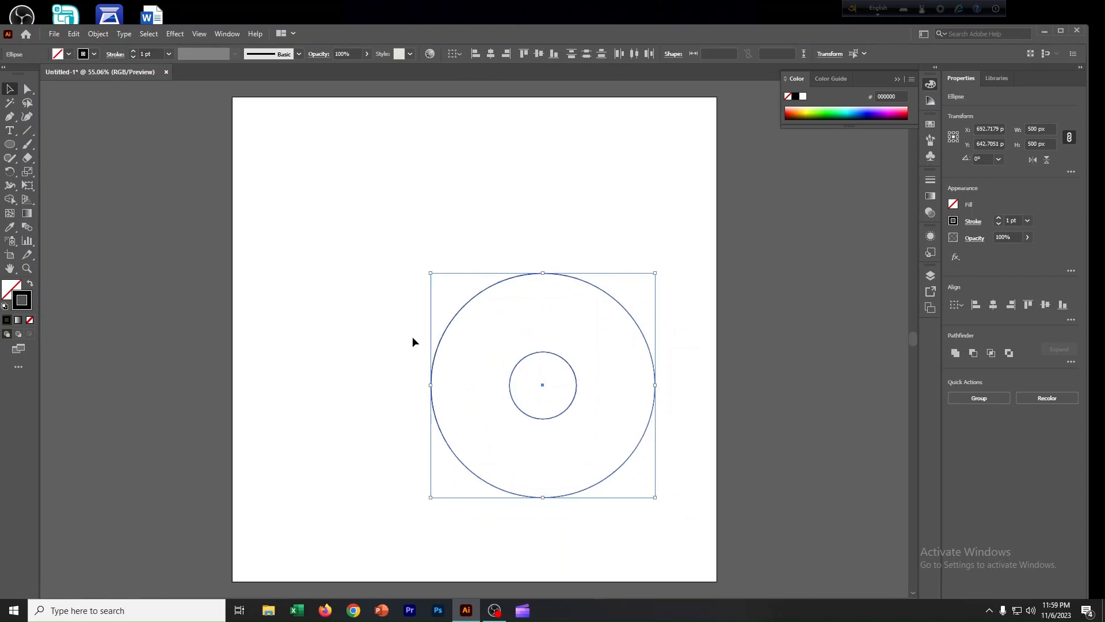
left_click_drag(413, 337, 585, 422)
left_click_drag(541, 387, 472, 337)
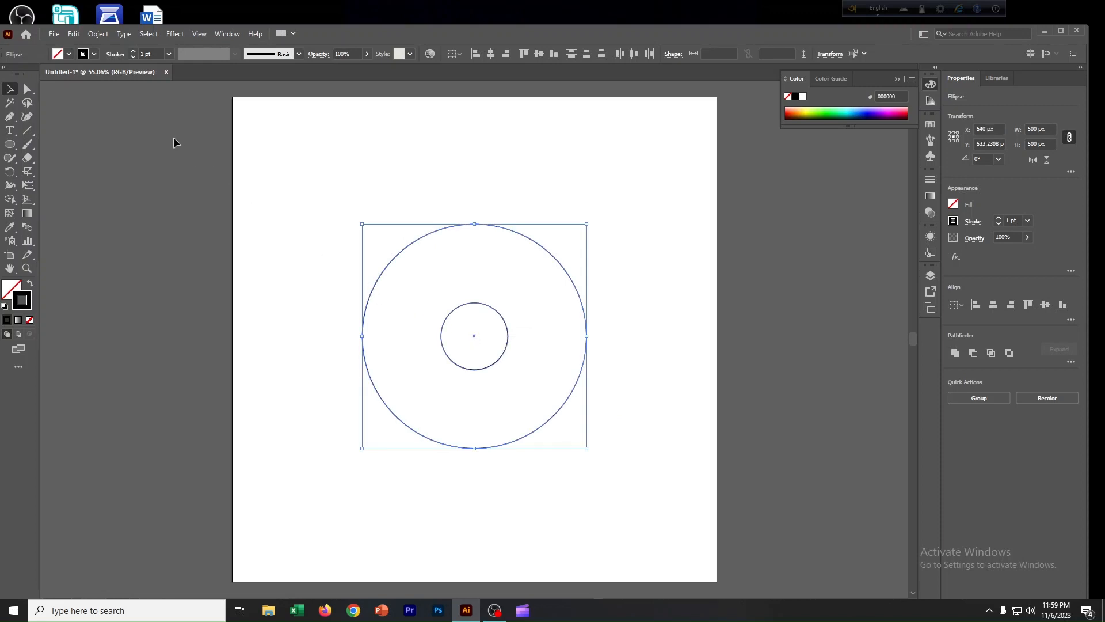
Set the blend options to Specified Steps with the align-to-path orientation.
left_click(98, 34)
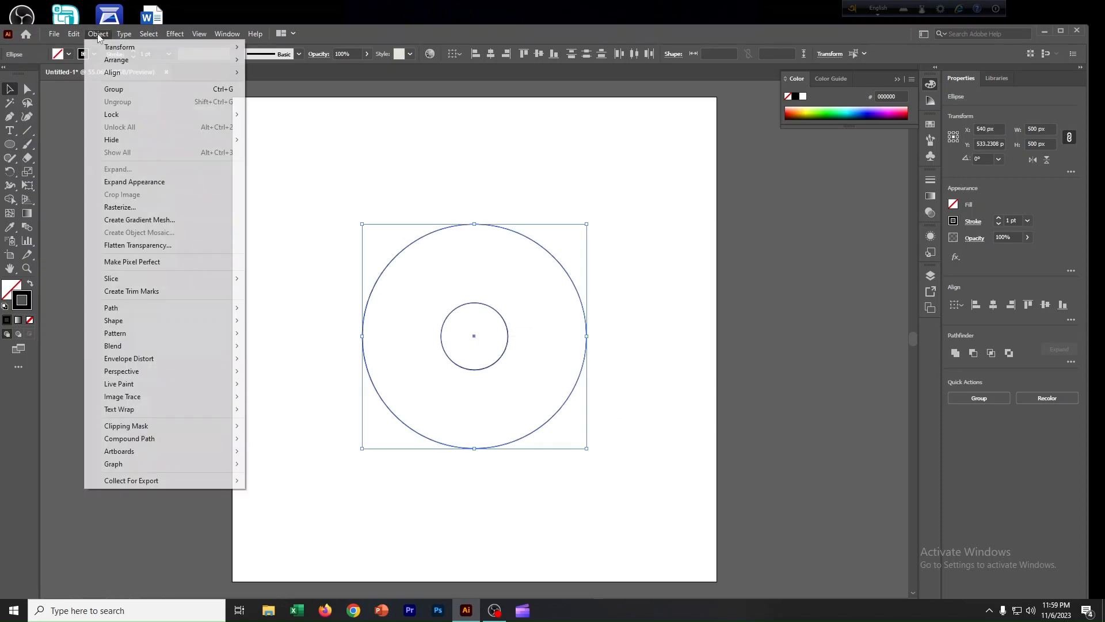
mouse_move(196, 345)
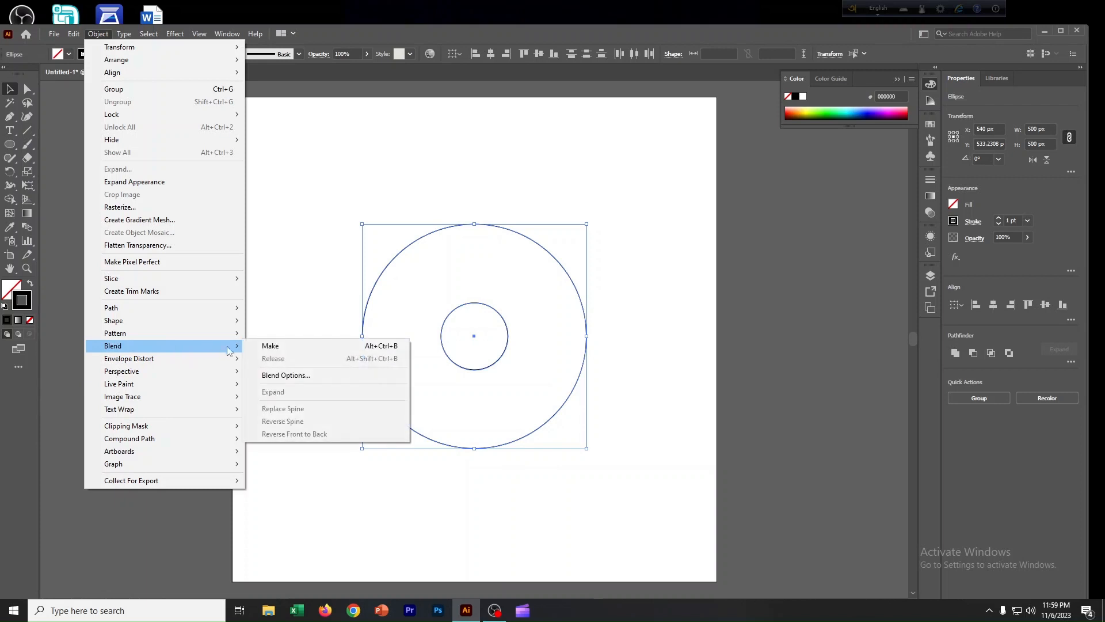
left_click(276, 377)
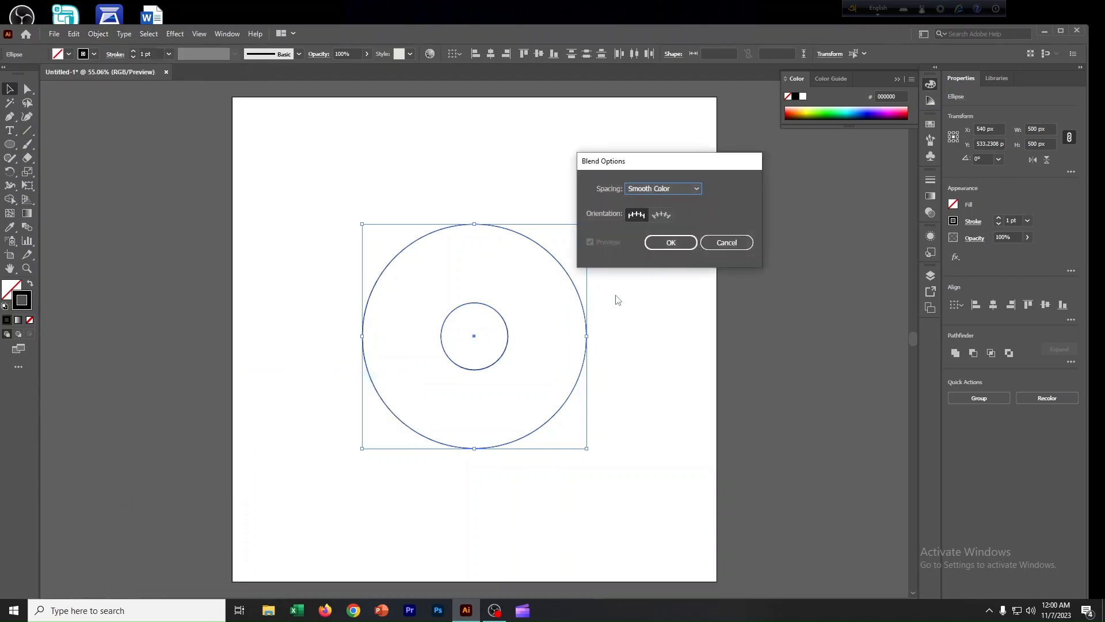
left_click(694, 191)
left_click(661, 214)
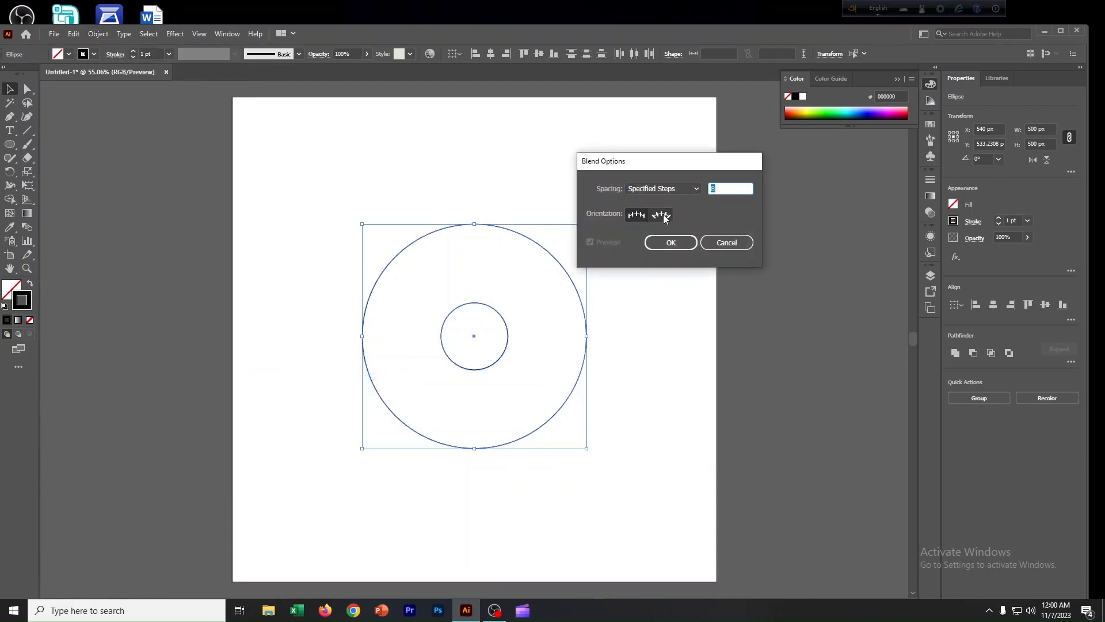
left_click(675, 243)
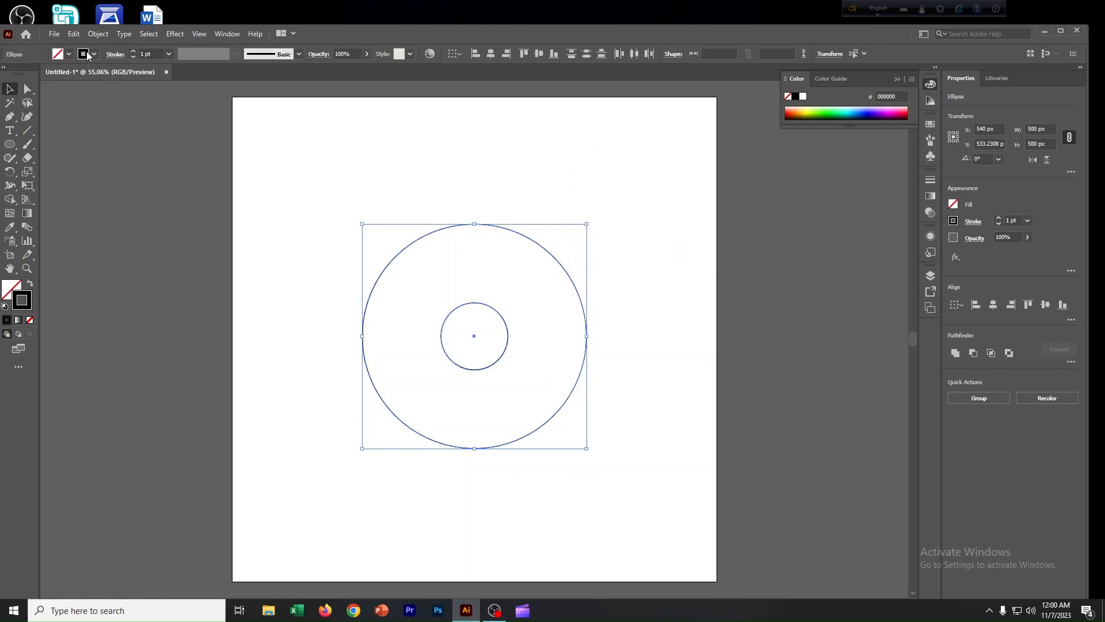
Make a blend between the inner and outer circles.
left_click(97, 33)
mouse_move(217, 347)
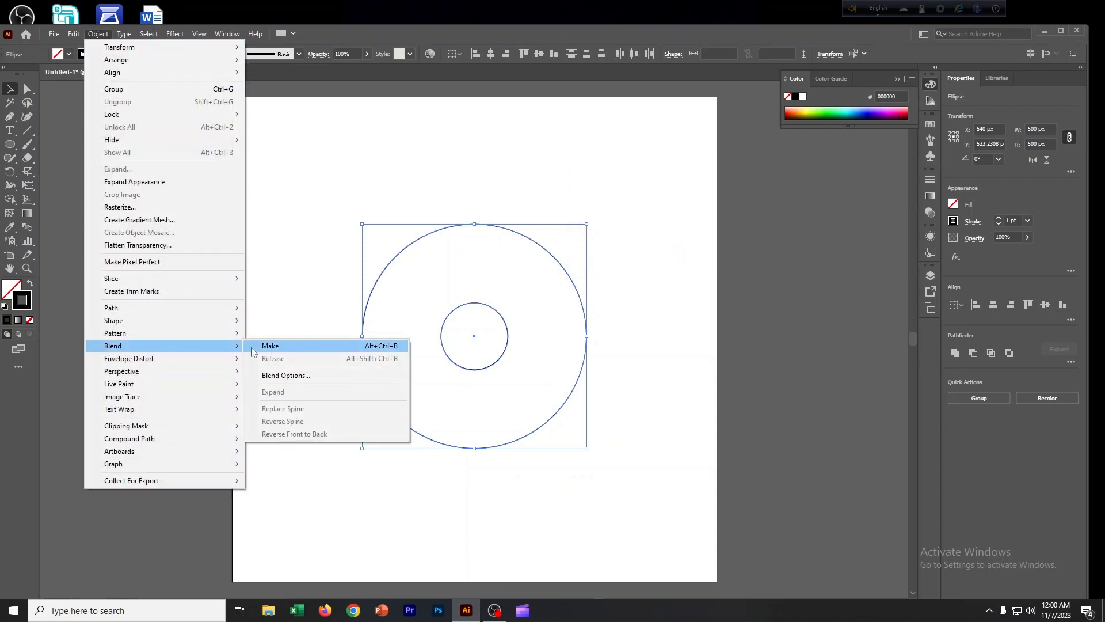
left_click(270, 347)
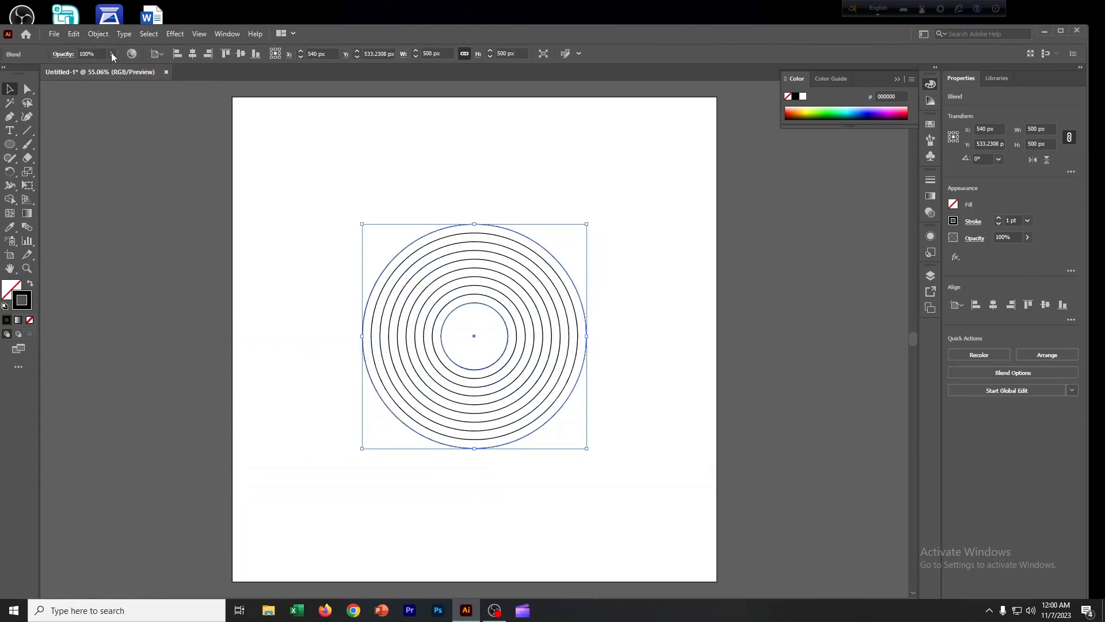
Expand the blend's appearance and expand it into separate ring objects.
left_click(99, 34)
left_click(115, 182)
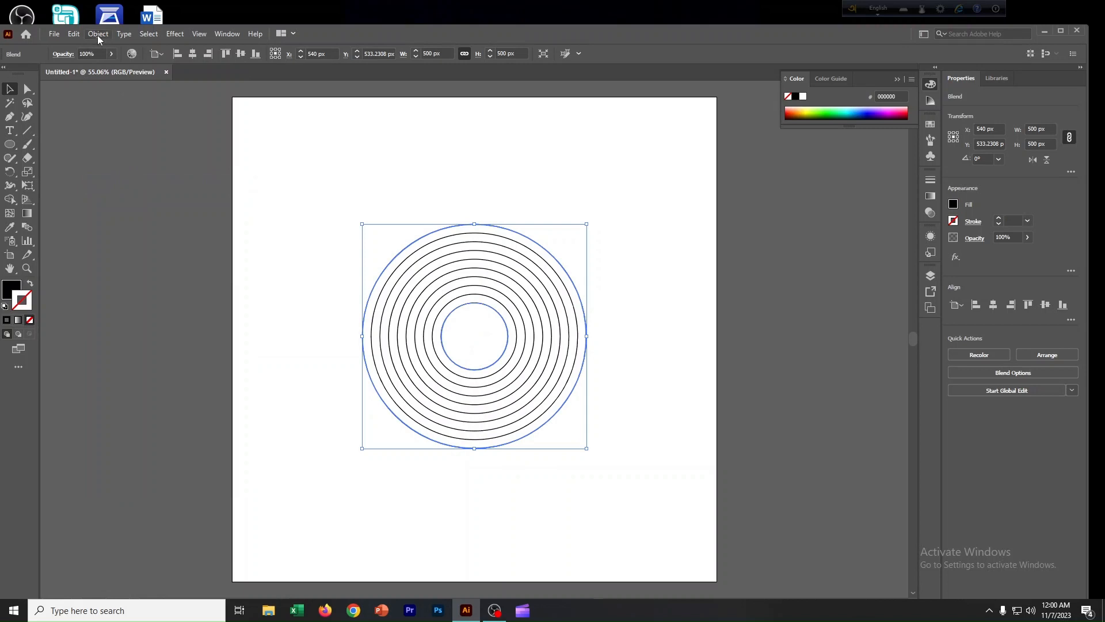
left_click(98, 34)
left_click(116, 169)
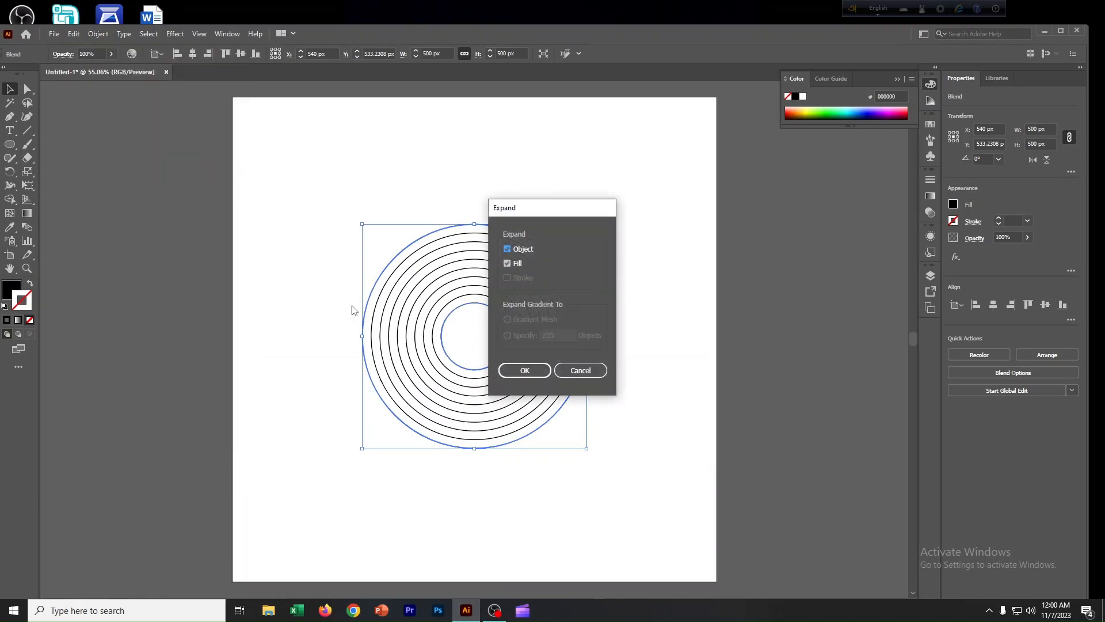
left_click(519, 375)
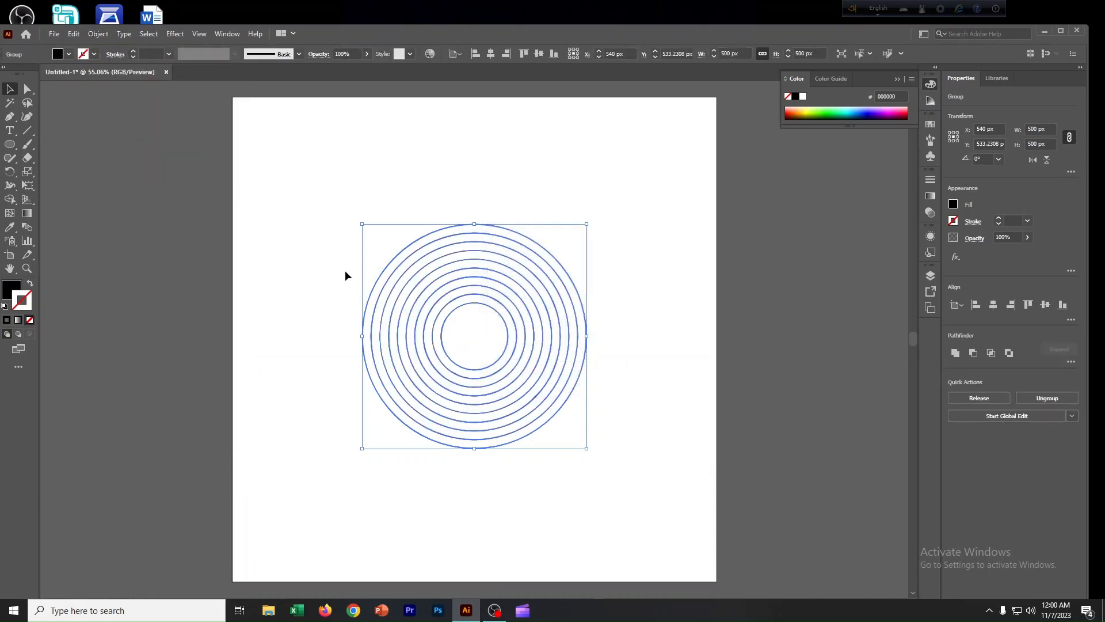
left_click(98, 34)
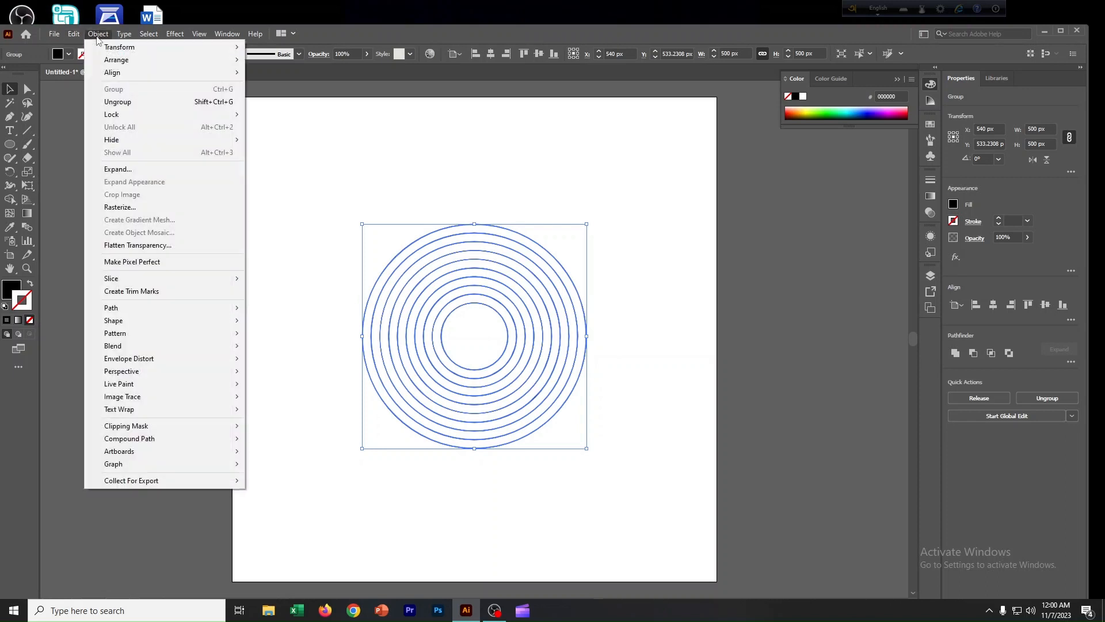
left_click(118, 169)
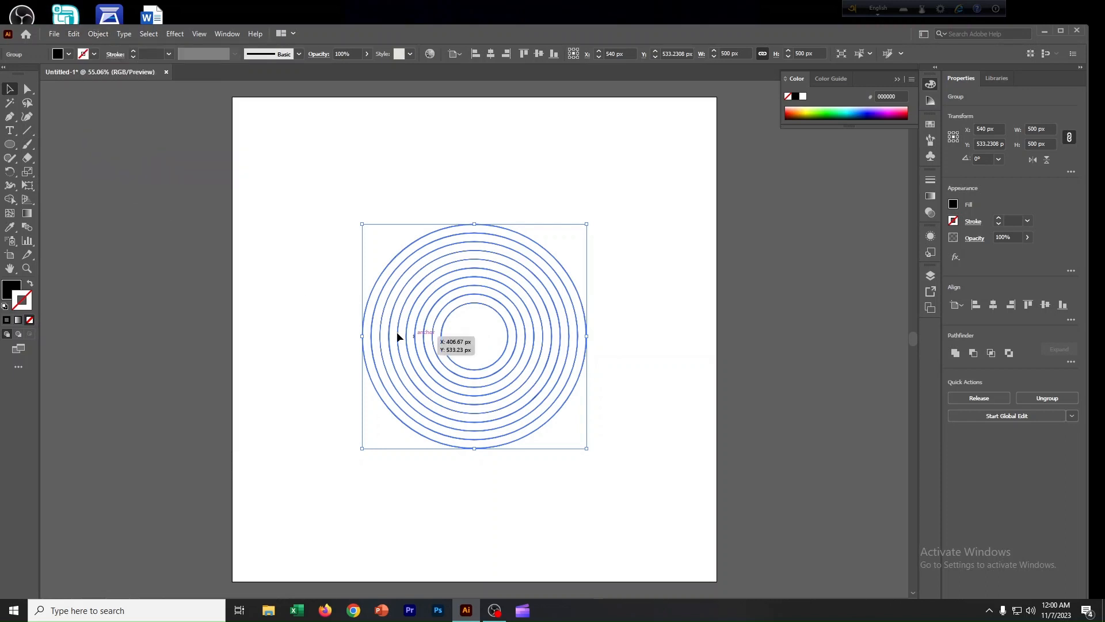
Give the expanded rings a 1 pt stroke and set their fill to none.
left_click(350, 324)
left_click_drag(337, 269, 478, 346)
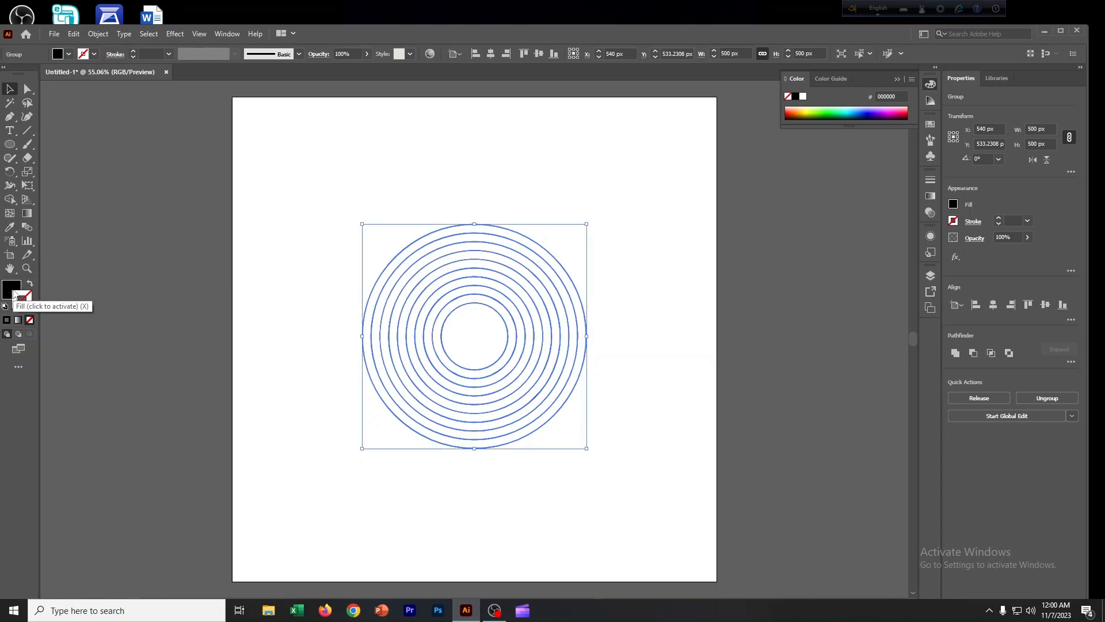
left_click(134, 53)
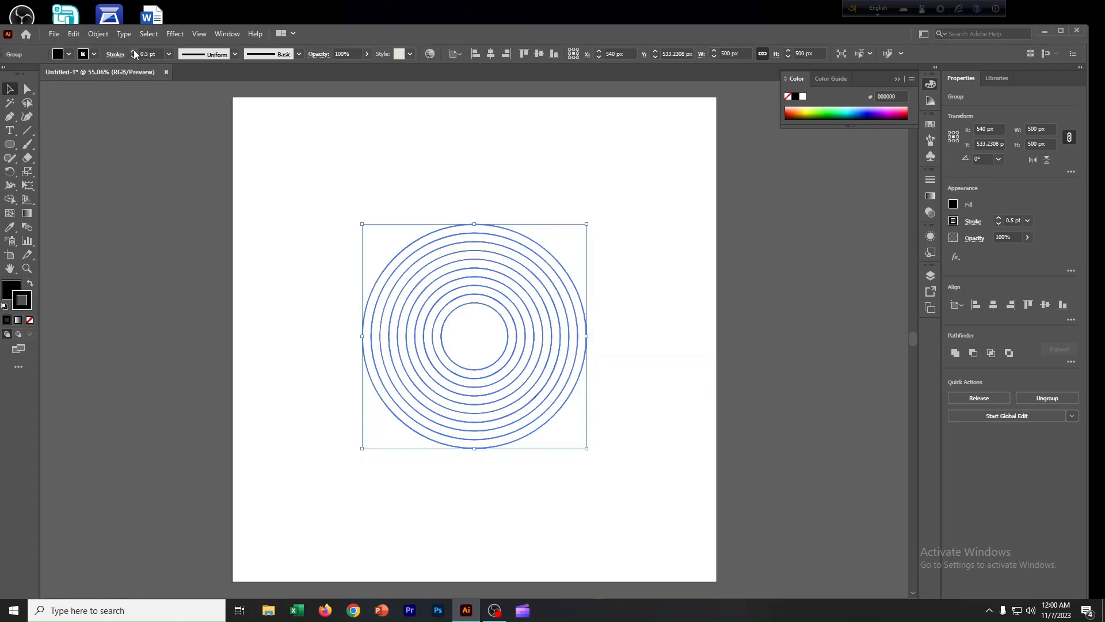
left_click(134, 50)
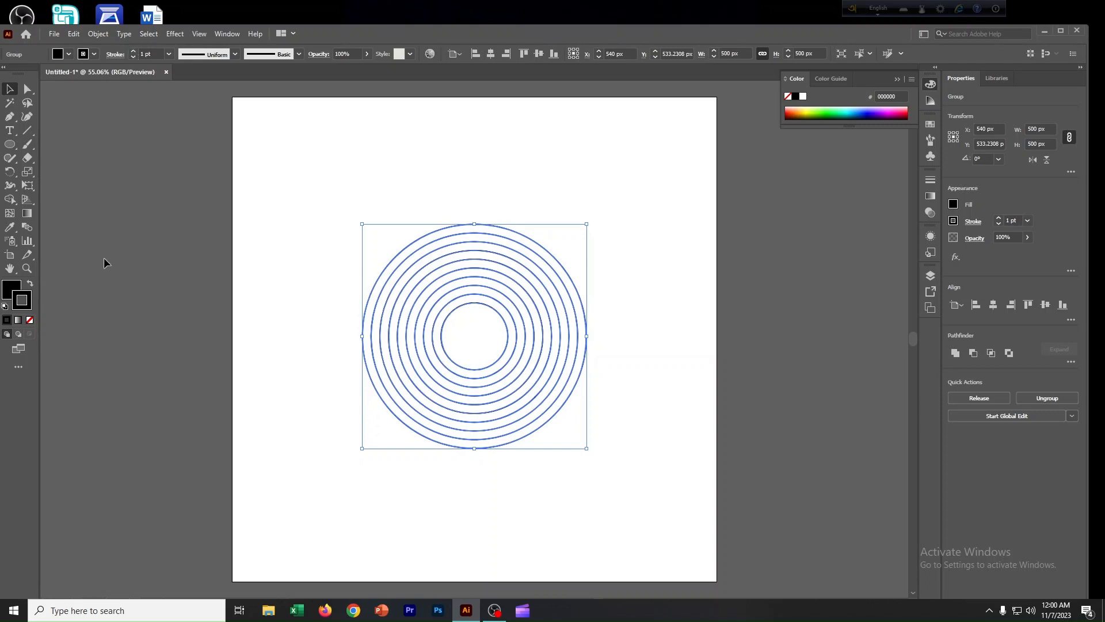
left_click(11, 293)
left_click(30, 319)
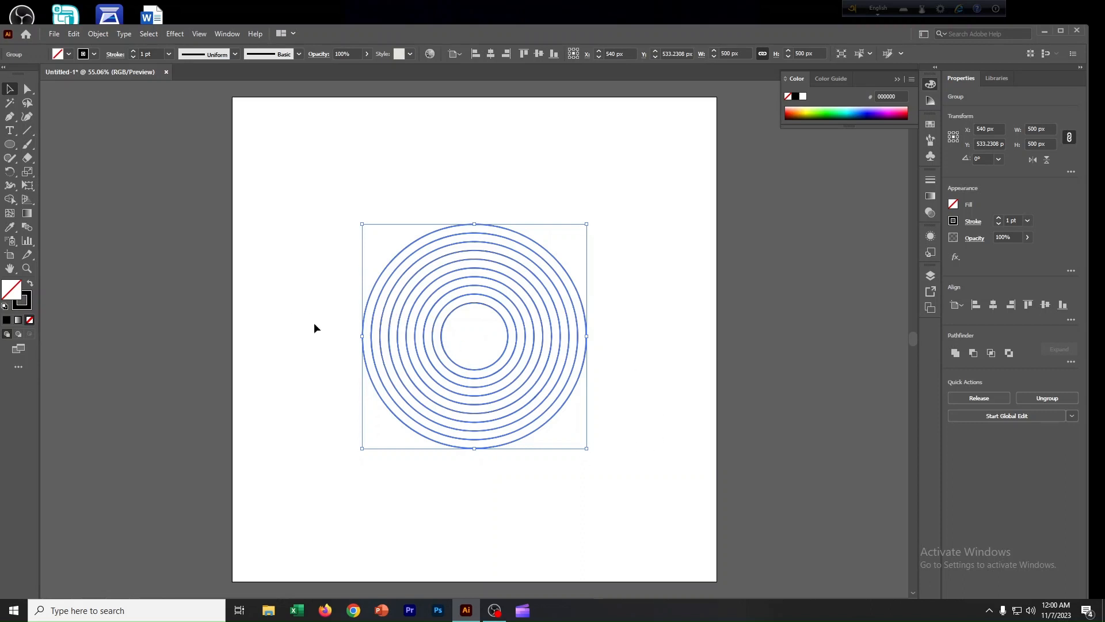
Ungroup the rings.
left_click(347, 312)
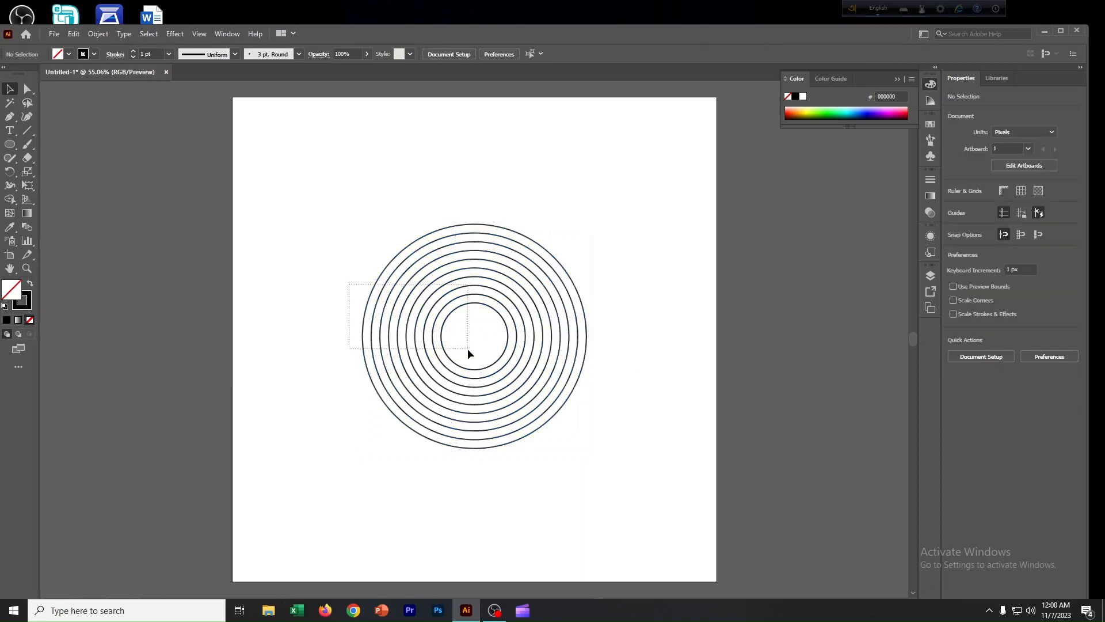
left_click(429, 320)
right_click(429, 320)
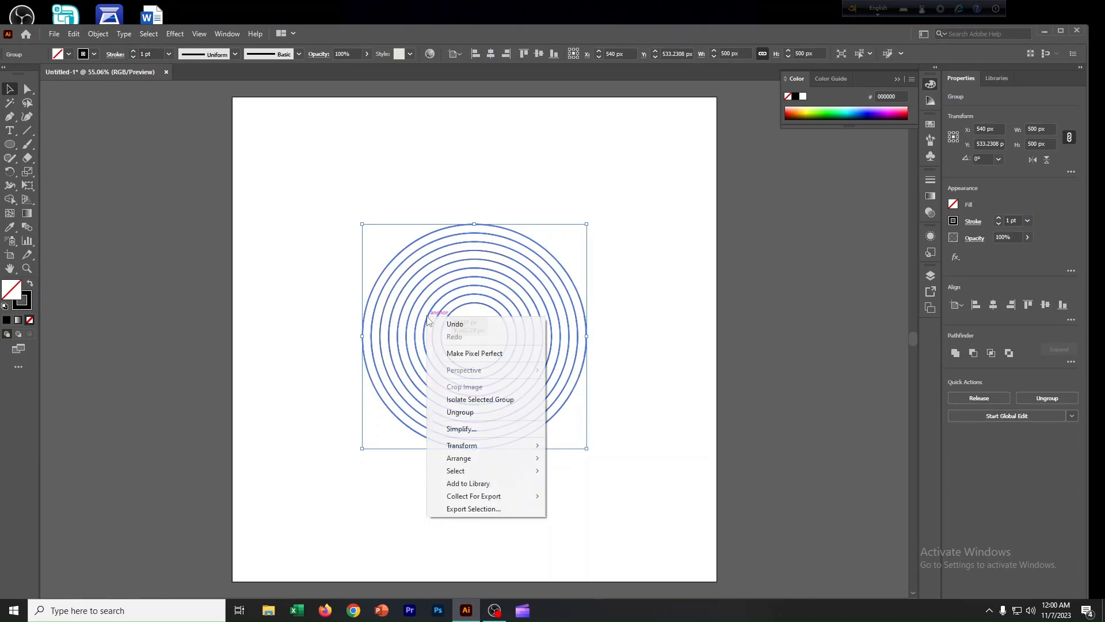
left_click(465, 412)
Copy the outermost ring and paste the copy in front.
left_click(289, 364)
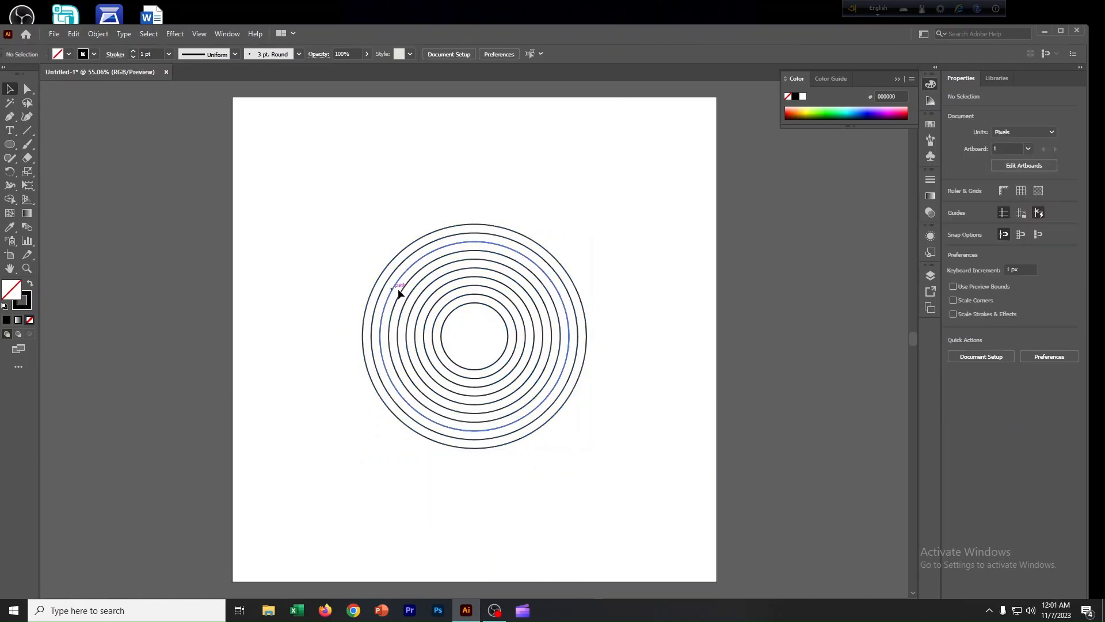
left_click(525, 435)
left_click(520, 432)
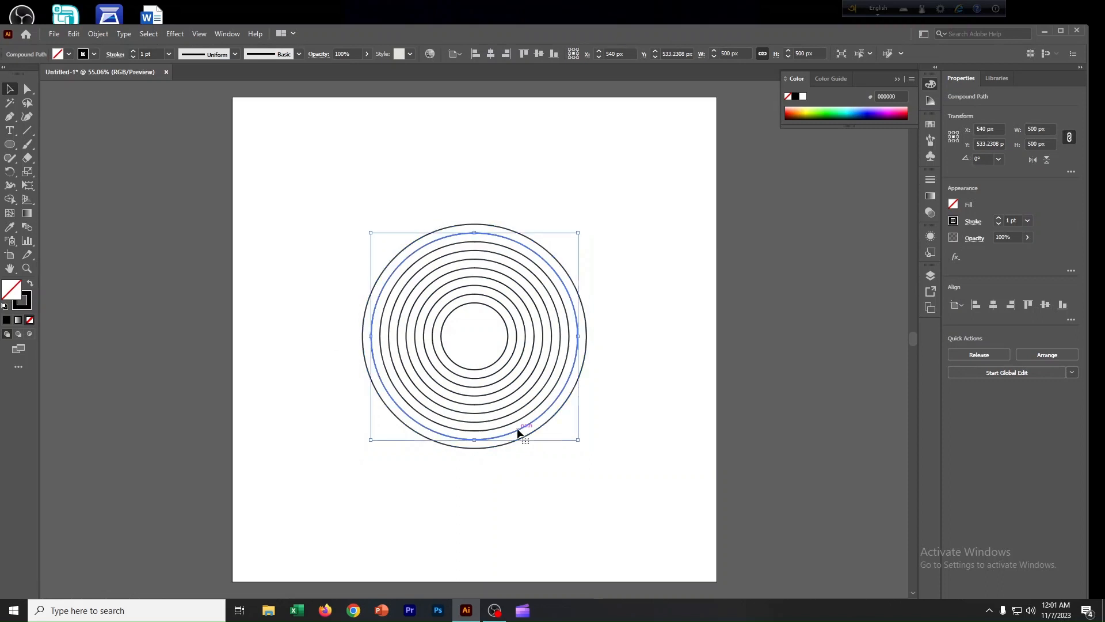
left_click_drag(474, 440, 477, 450)
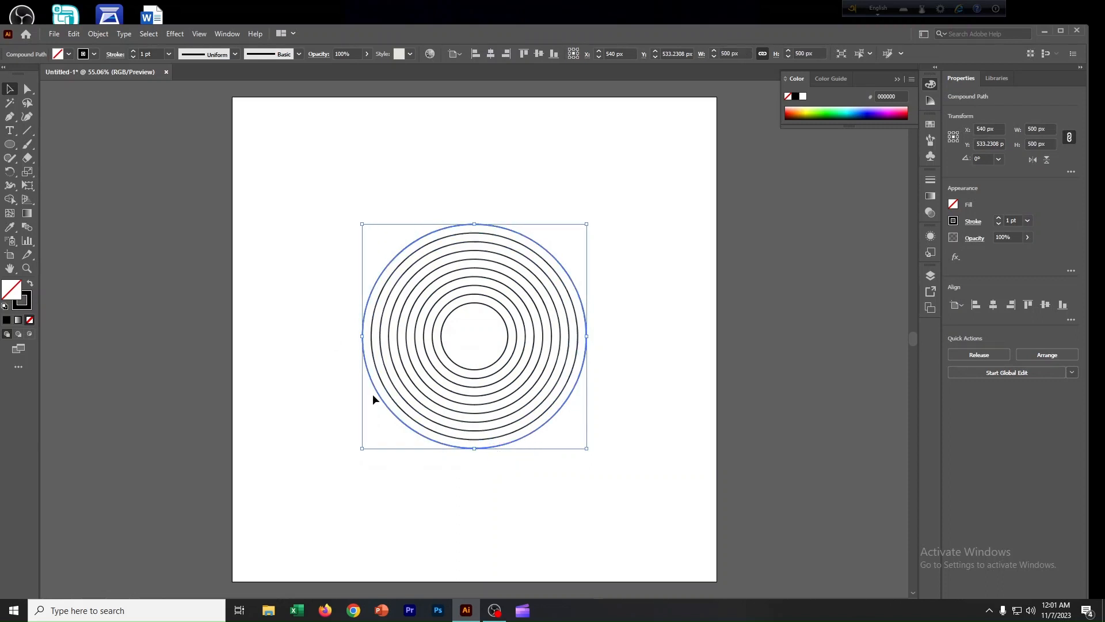
left_click(97, 34)
mouse_move(74, 33)
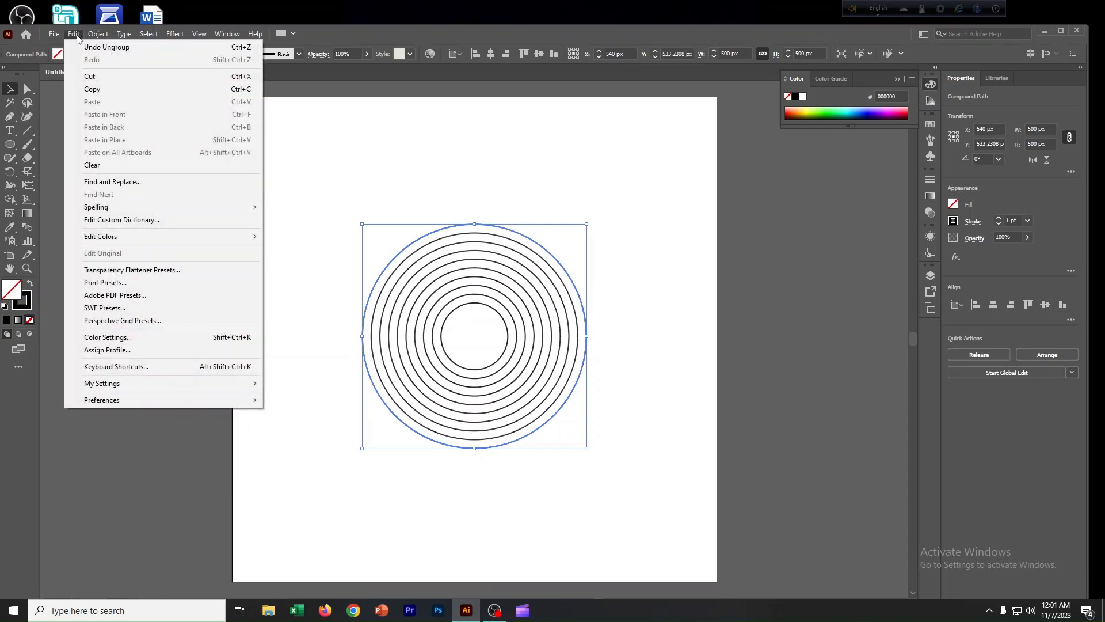
left_click(97, 90)
left_click(73, 33)
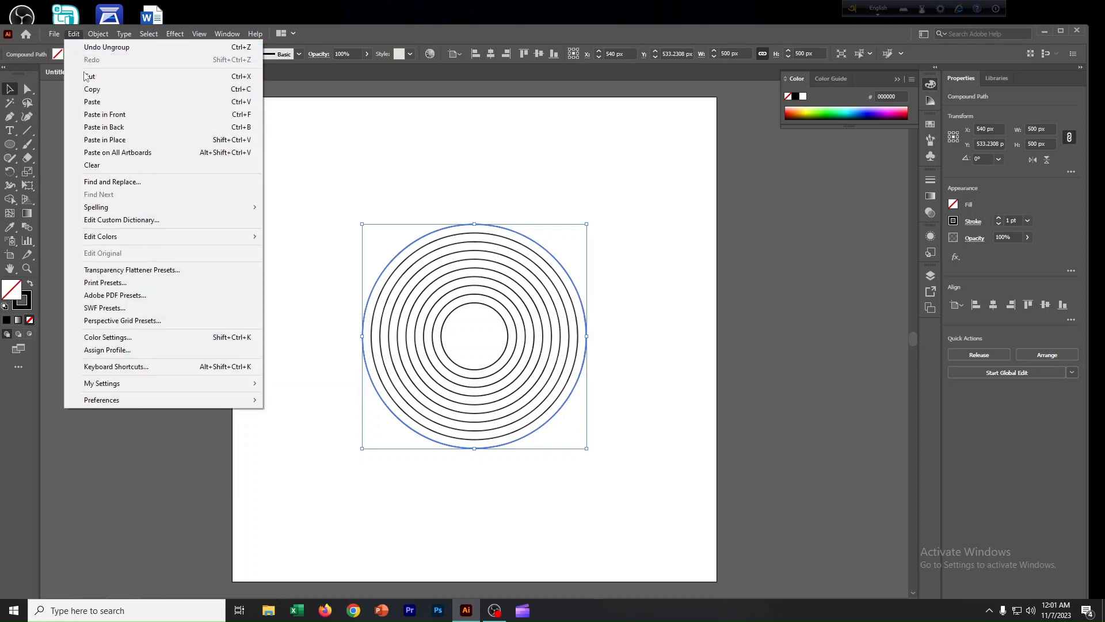
left_click(92, 116)
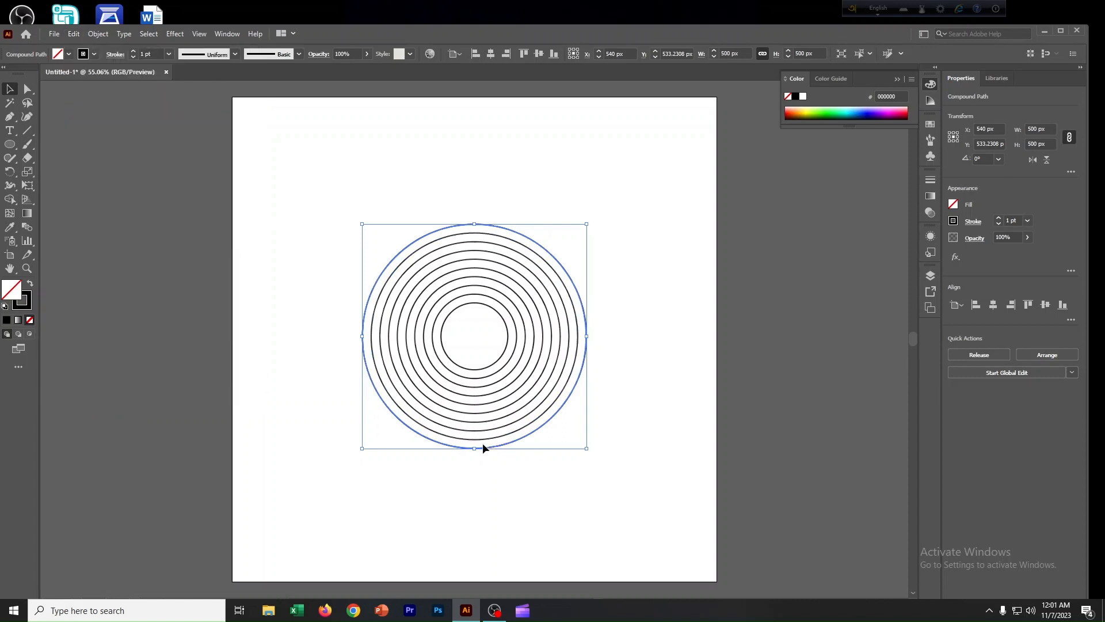
Move the pasted ring upward to about Y 131 px, overlapping the top of the ring stack.
left_click_drag(482, 447, 478, 340)
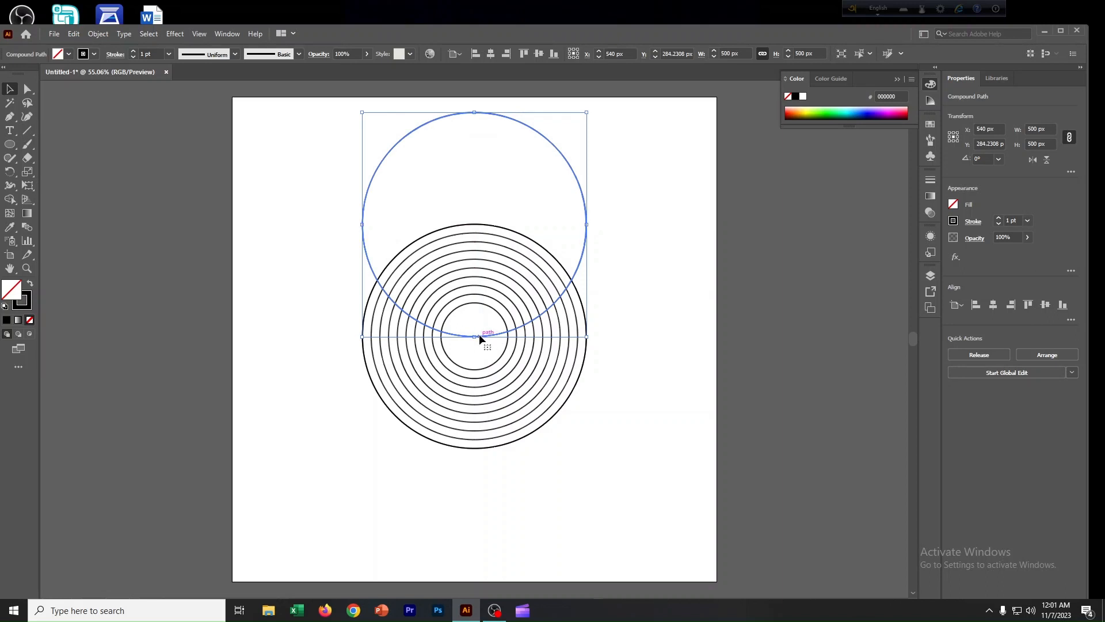
left_click_drag(480, 335, 481, 290)
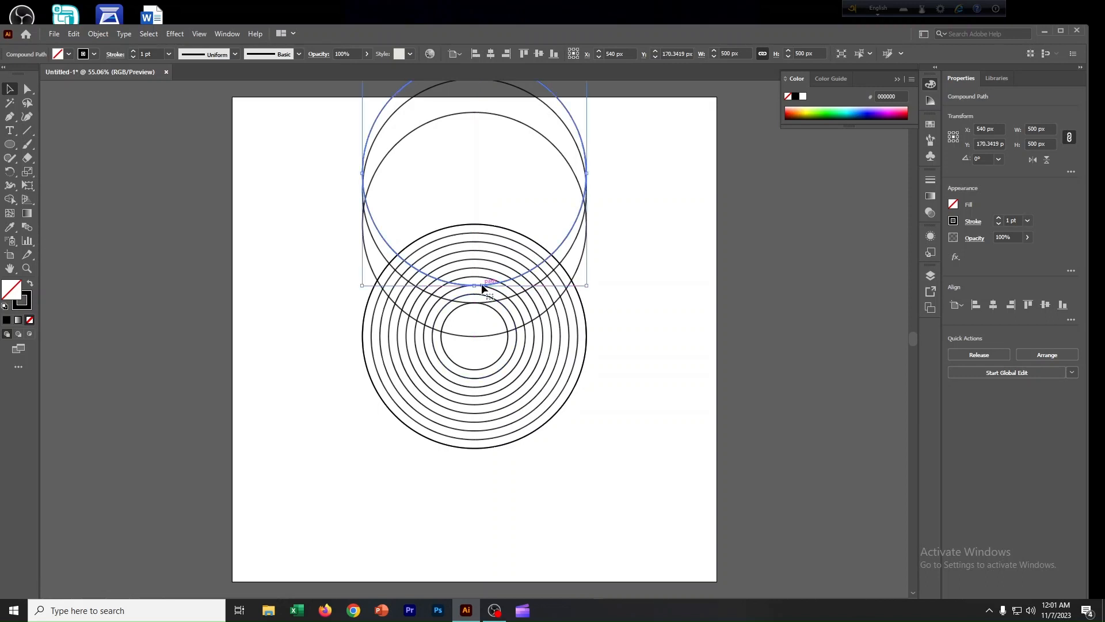
left_click_drag(483, 287, 482, 272)
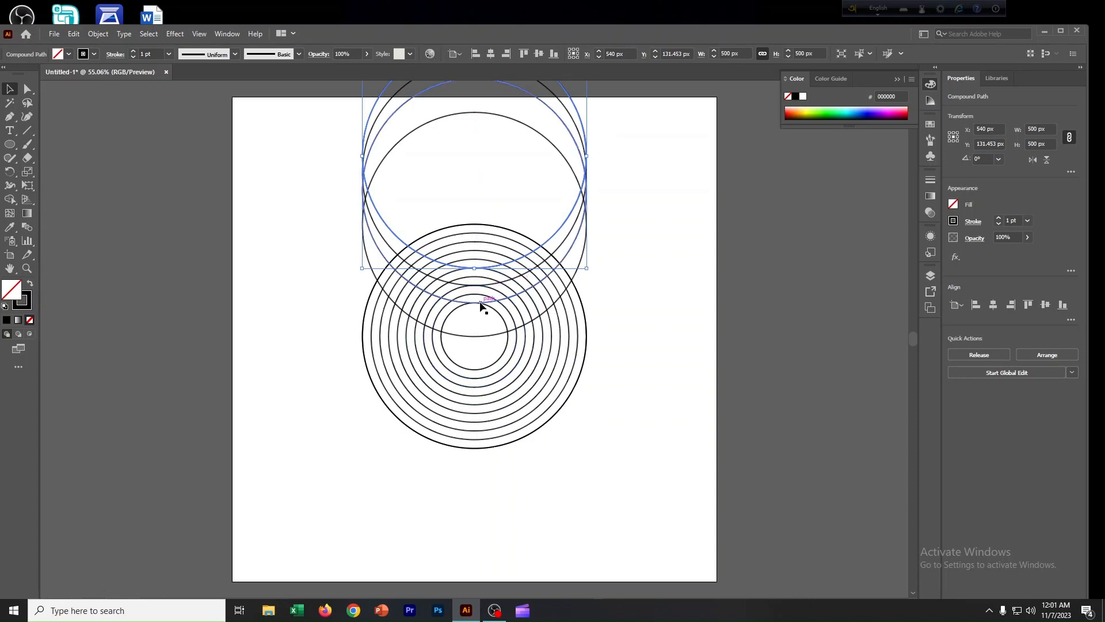
Place a copy of the outer ring below the ring stack at about Y 896 px.
left_click(625, 309)
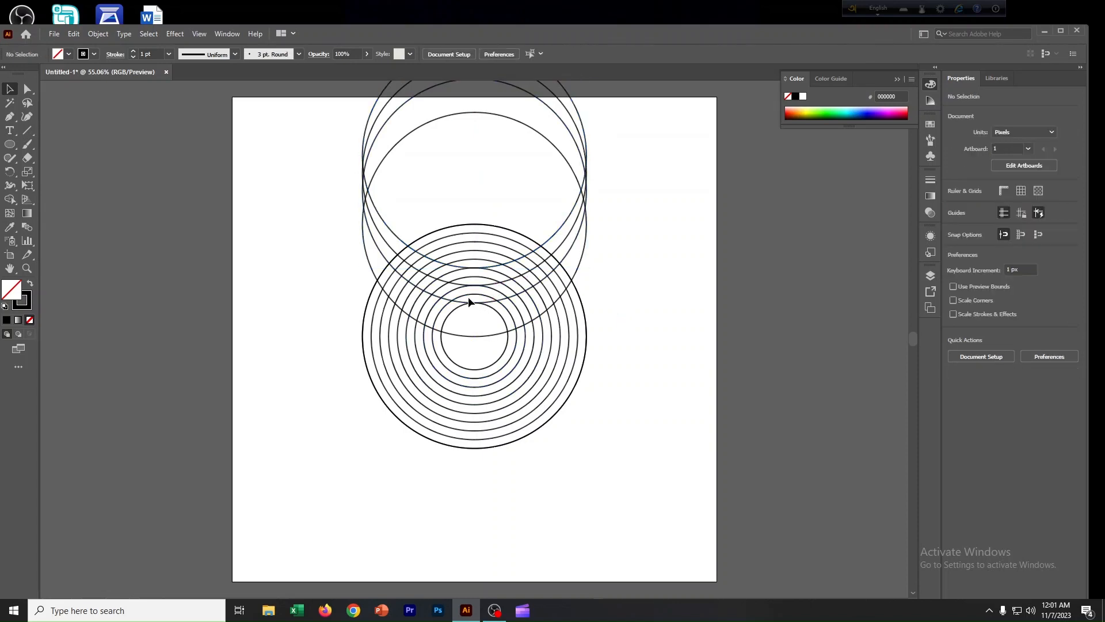
scroll(468, 298, "up", 6)
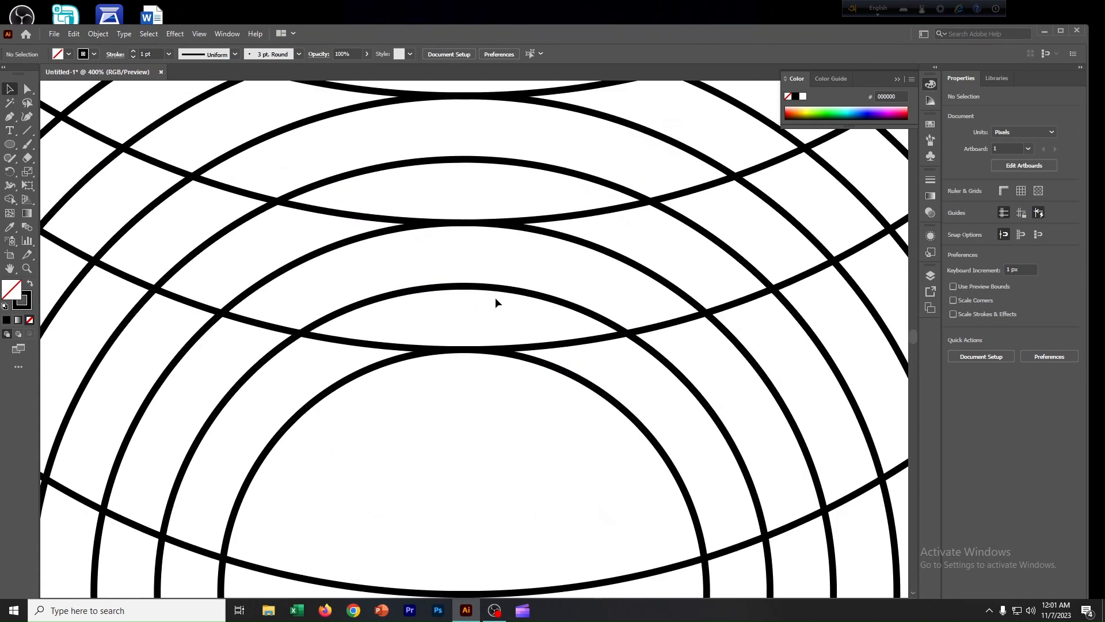
scroll(496, 300, "up", 5)
scroll(503, 298, "down", 5)
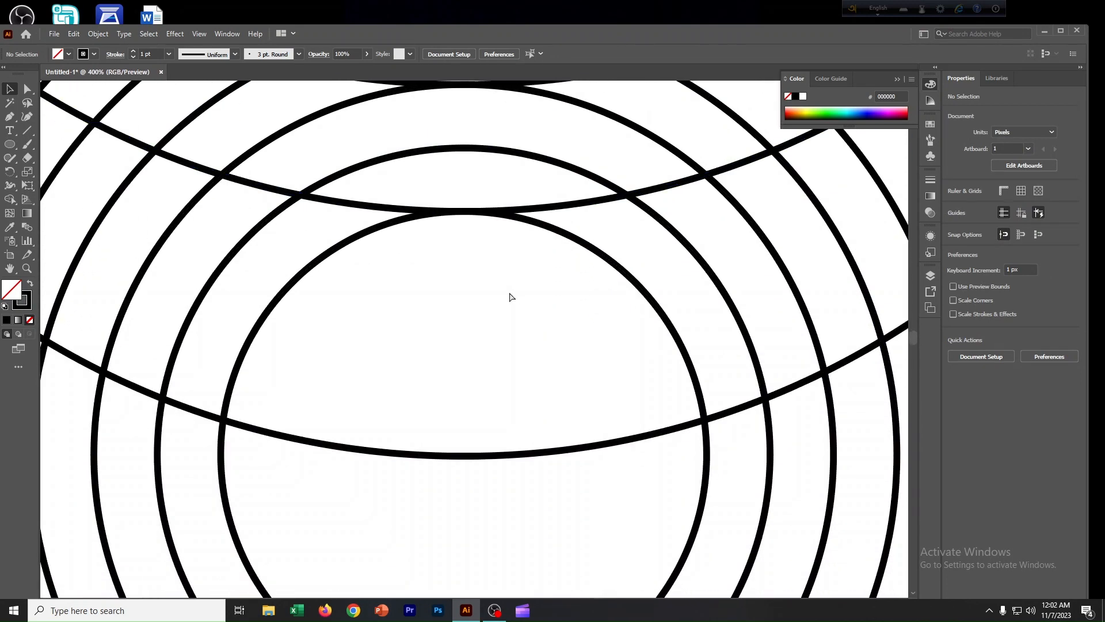
scroll(512, 297, "down", 5)
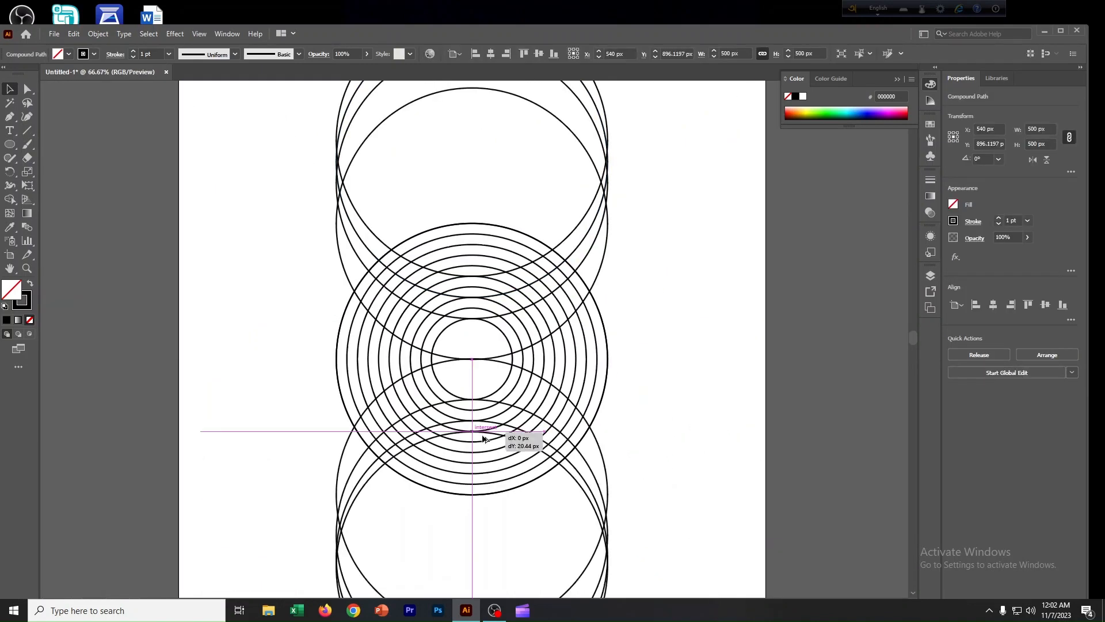
left_click_drag(482, 433, 486, 444)
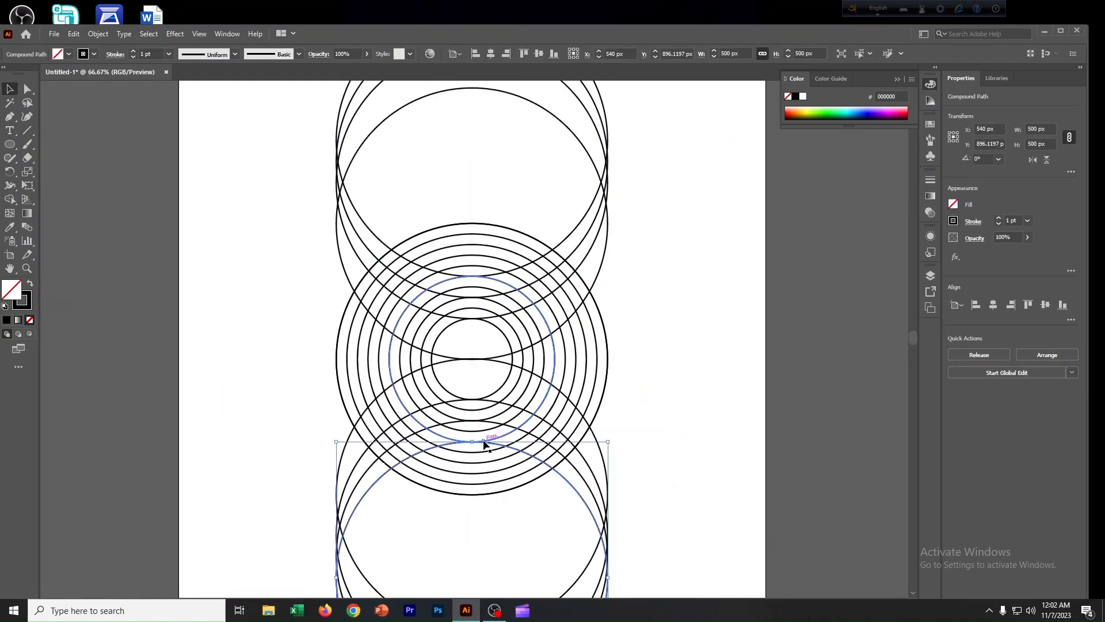
Draw a horizontal line about 610 px long through the centre of the ring stack with the Line Segment Tool.
left_click(674, 351)
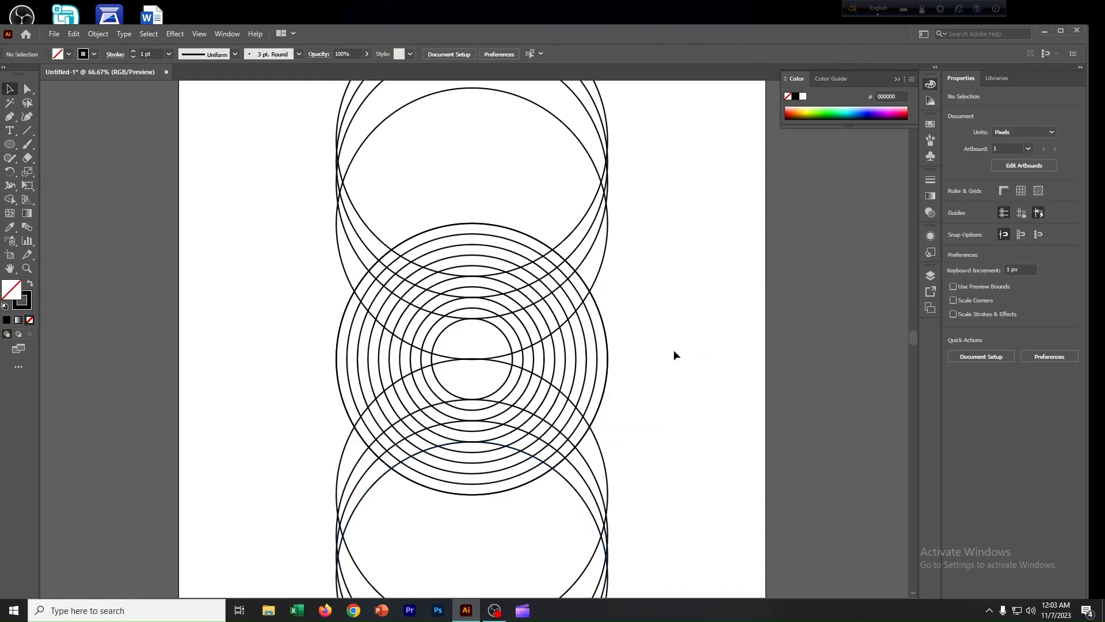
right_click(26, 134)
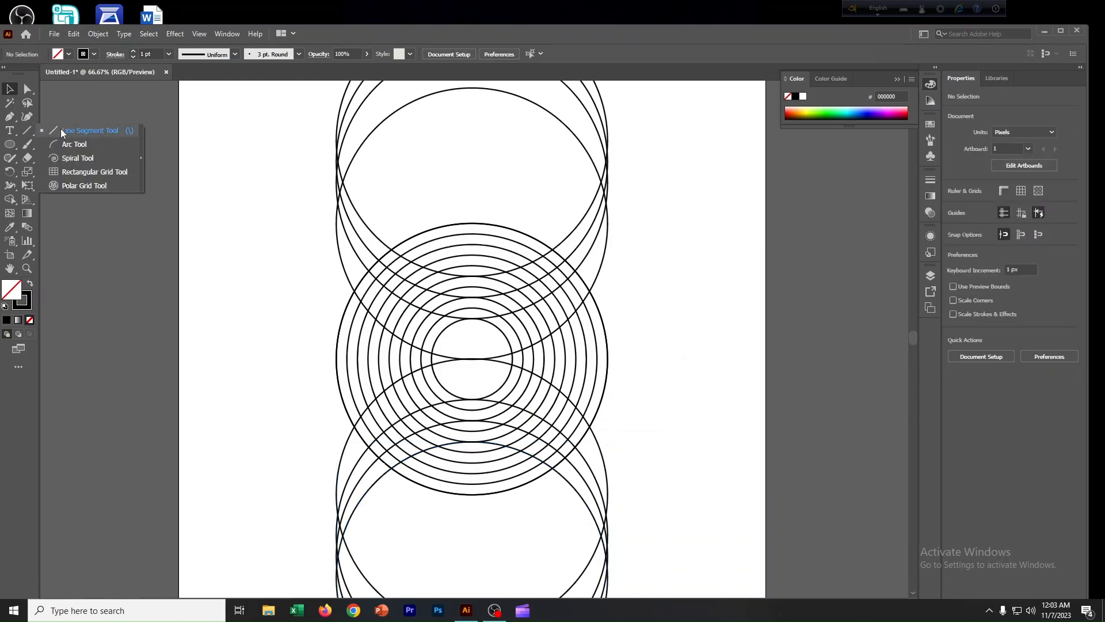
left_click(61, 129)
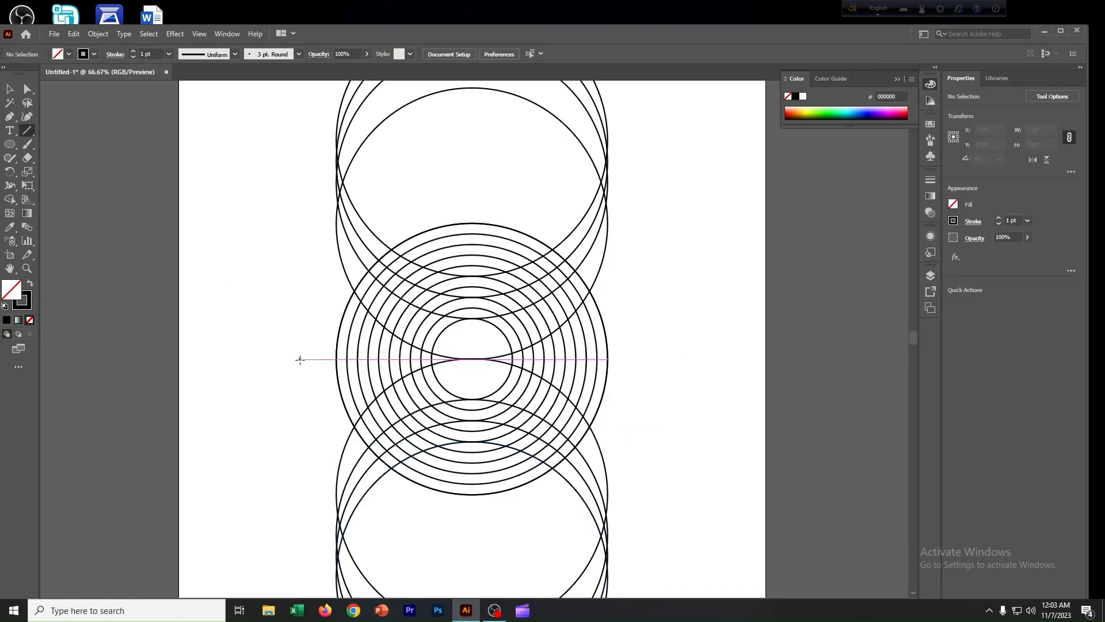
left_click_drag(299, 360, 632, 359)
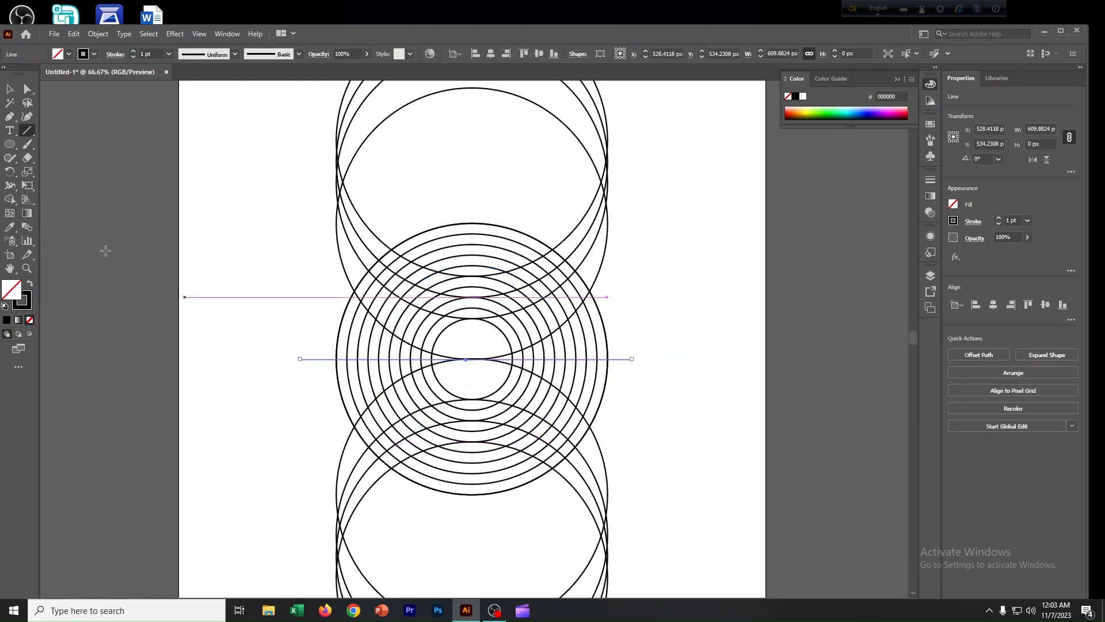
left_click(9, 89)
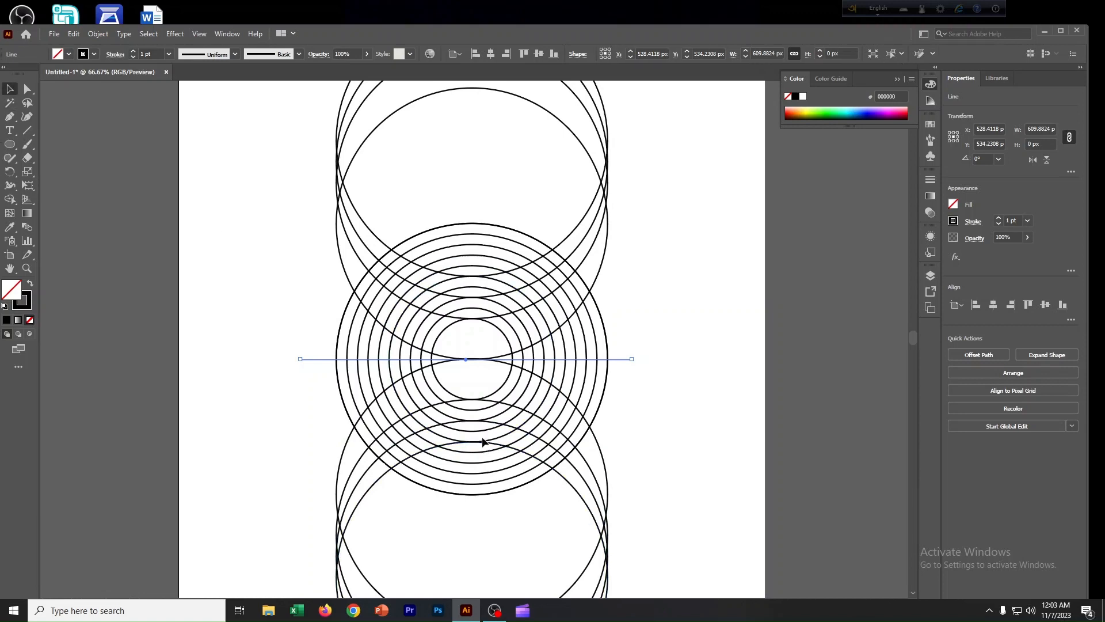
Select all the rings and the line, activate the Shape Builder tool and set the fill colour to red.
scroll(482, 427, "up", 5)
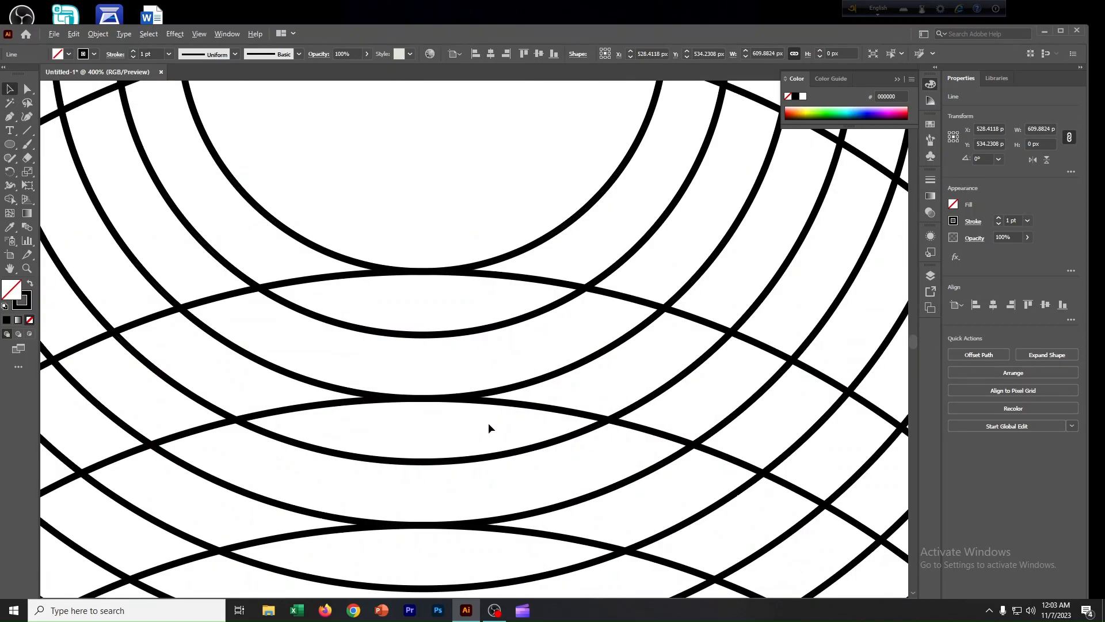
scroll(489, 422, "down", 5)
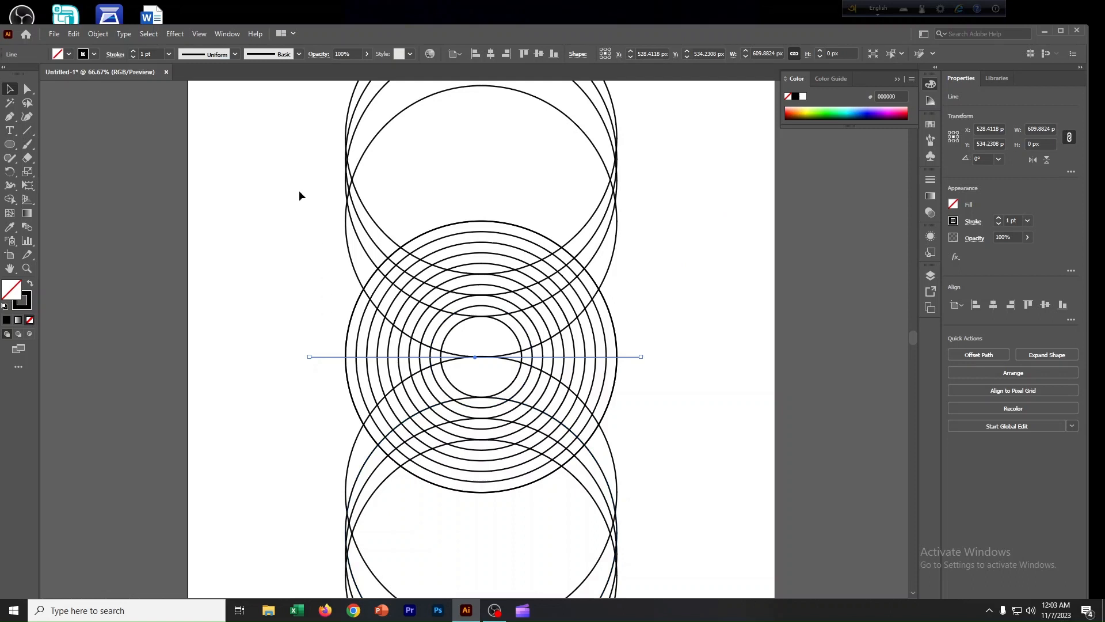
left_click_drag(300, 196, 665, 514)
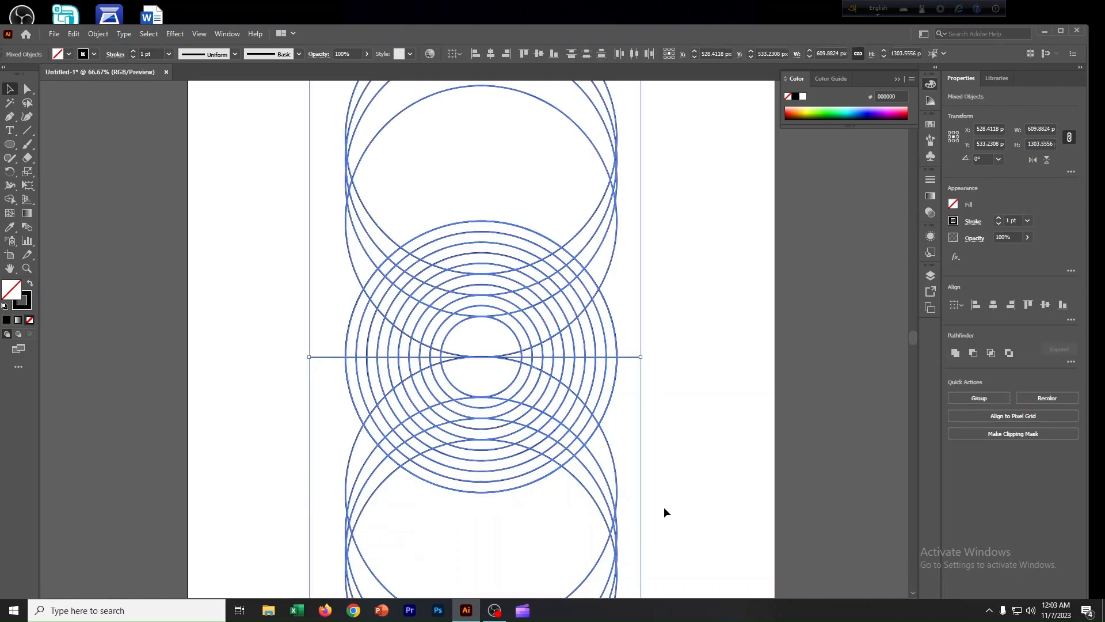
left_click(10, 201)
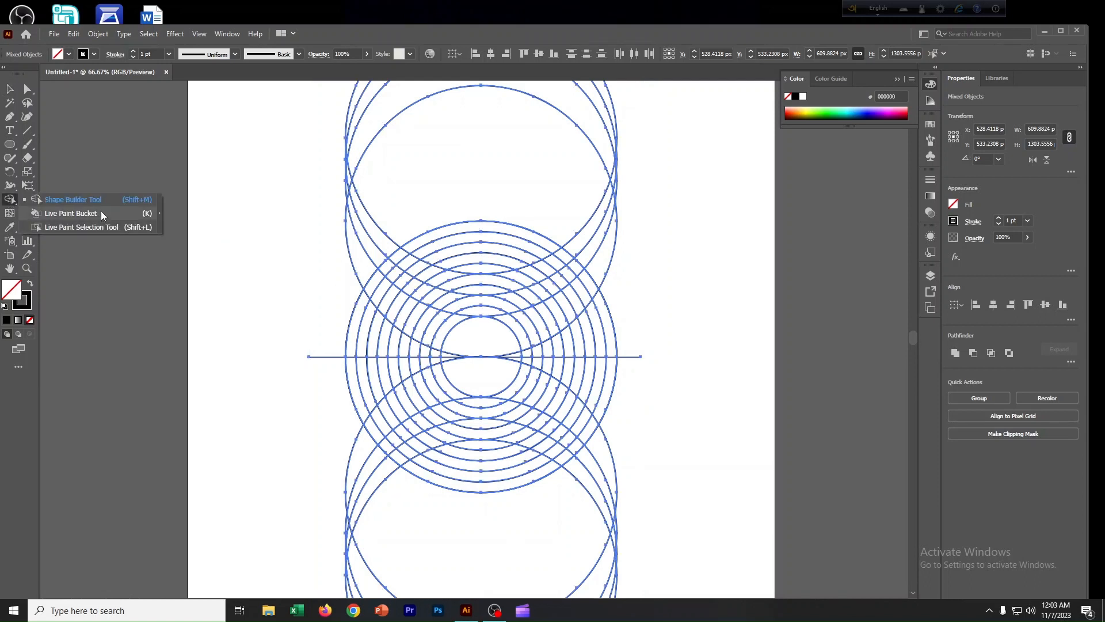
left_click(72, 199)
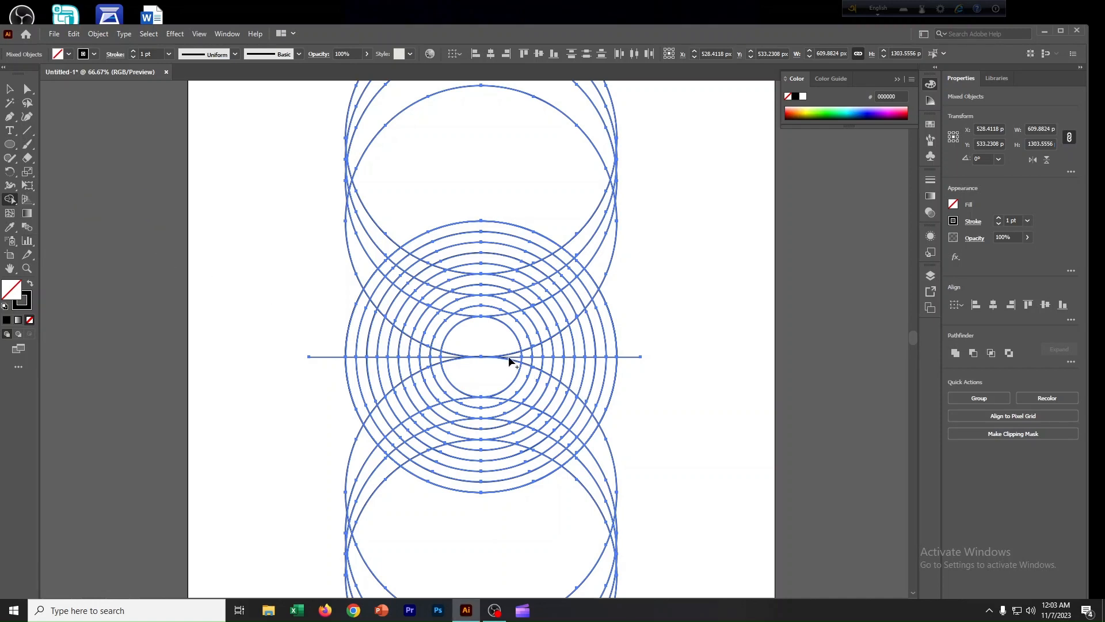
scroll(509, 356, "up", 1)
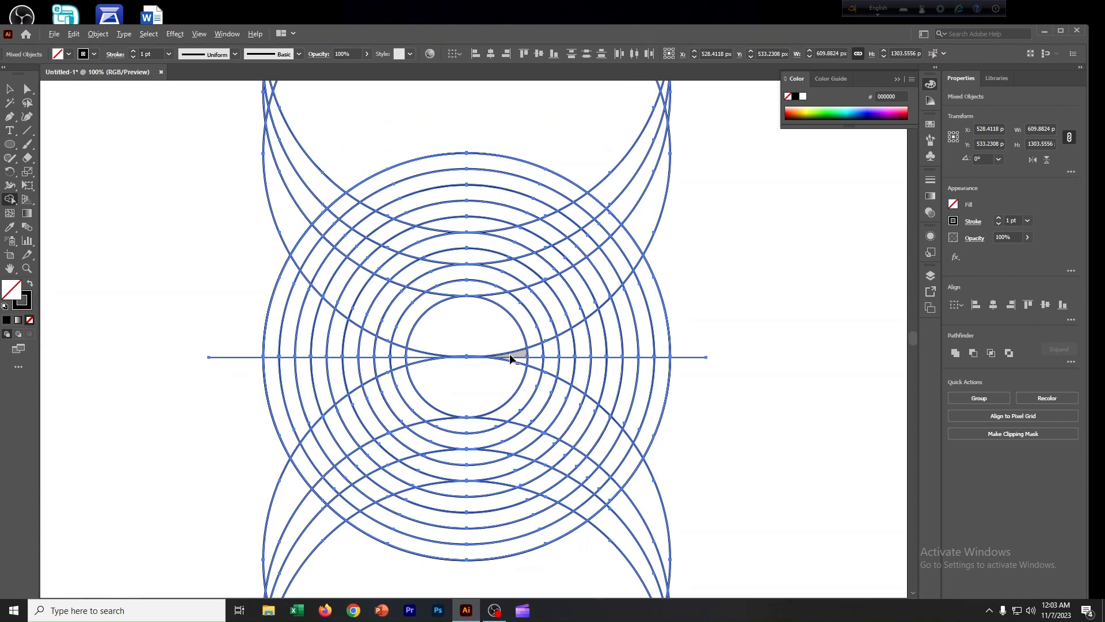
left_click(932, 128)
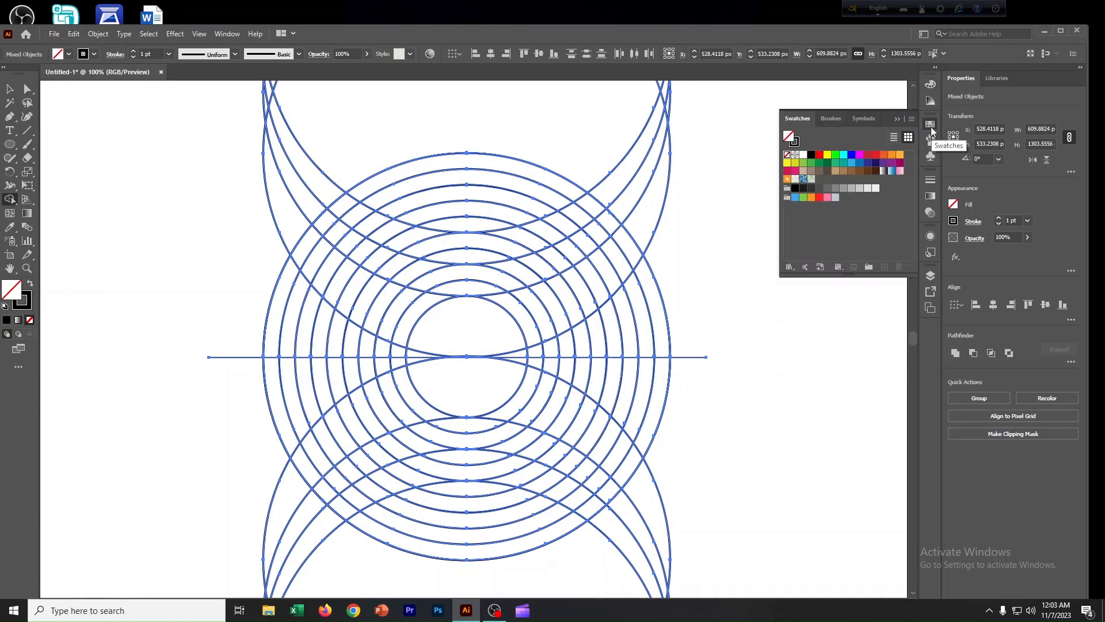
left_click(819, 155)
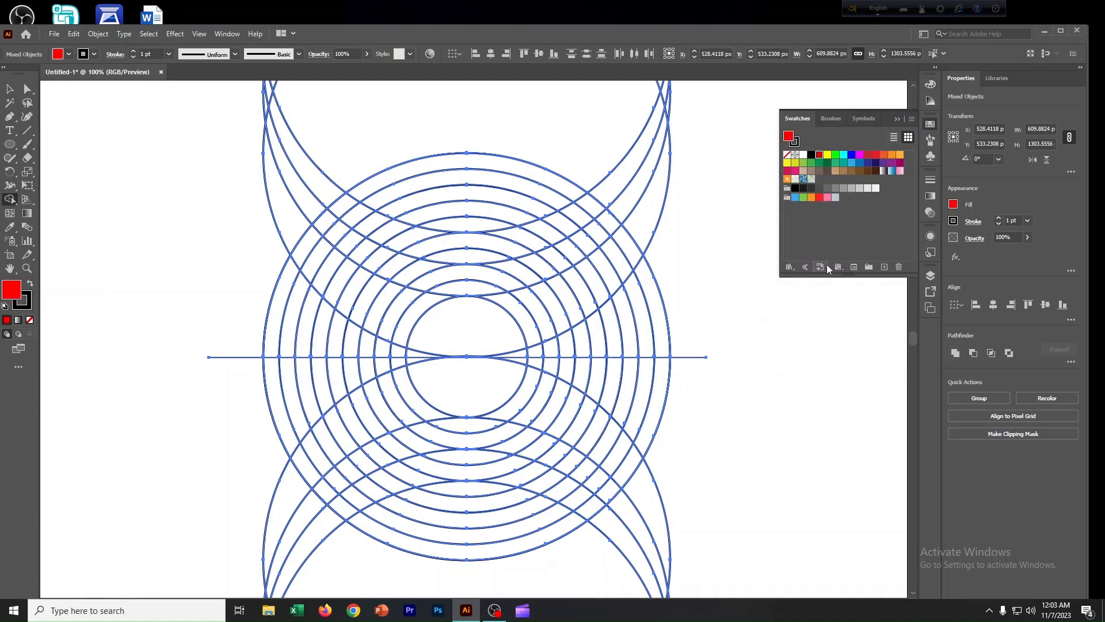
left_click(896, 126)
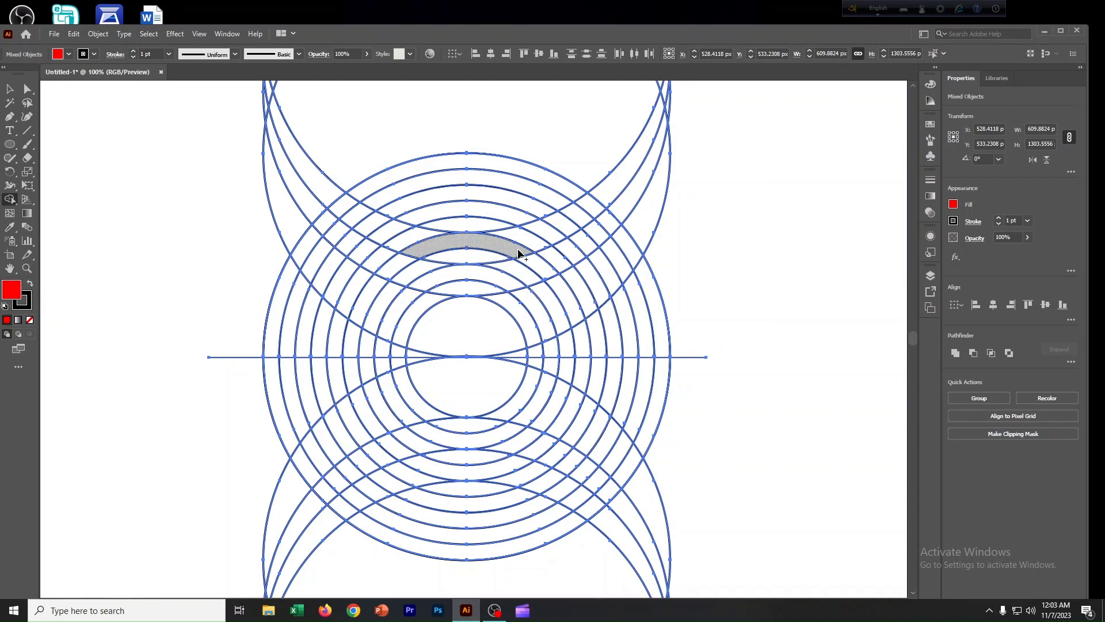
Merge ring segments into a red S-shaped band curving through the upper half of the rings.
mouse_move(519, 253)
left_mouse_down()
mouse_move(575, 323)
mouse_move(579, 342)
mouse_move(542, 353)
left_mouse_up()
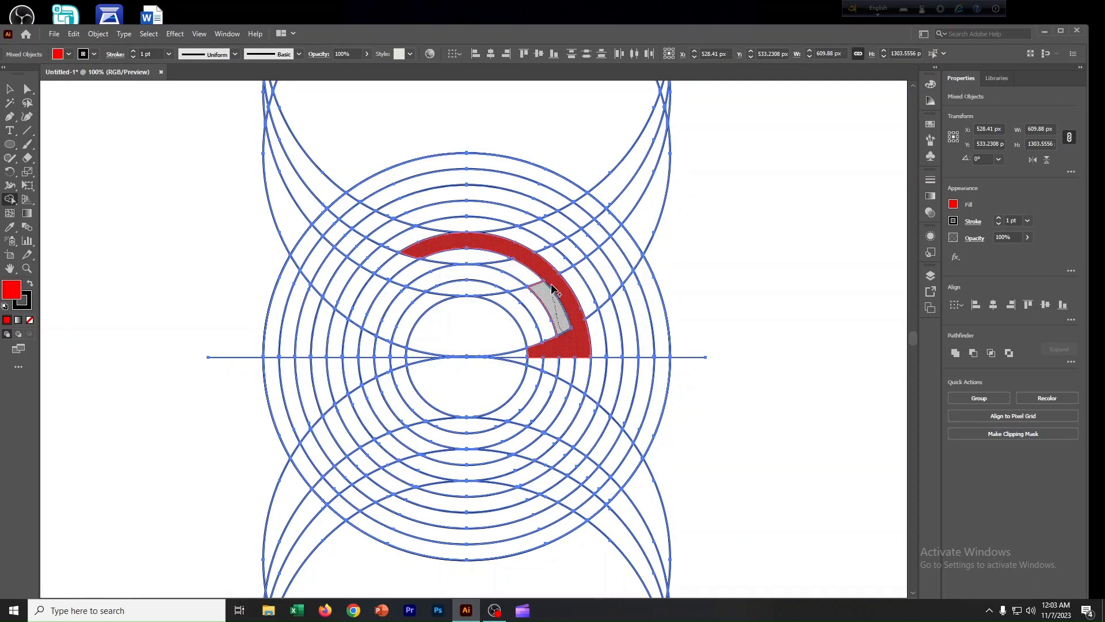
mouse_move(552, 289)
left_mouse_down()
mouse_move(505, 260)
mouse_move(447, 252)
left_mouse_up()
left_click_drag(428, 249, 342, 211)
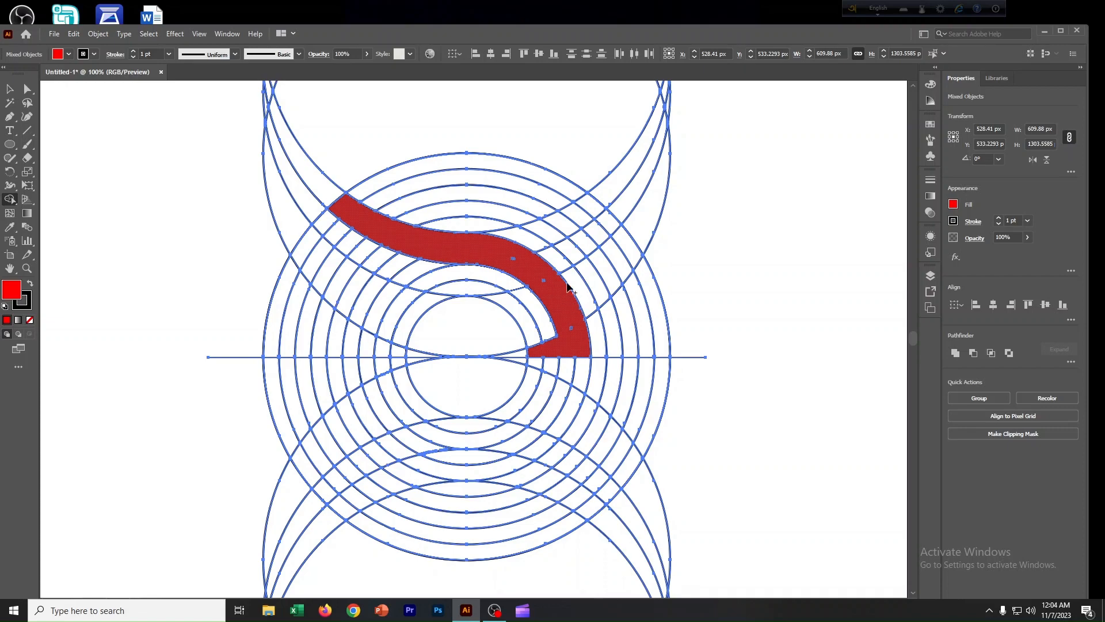
scroll(530, 274, "up", 2)
scroll(529, 274, "up", 4)
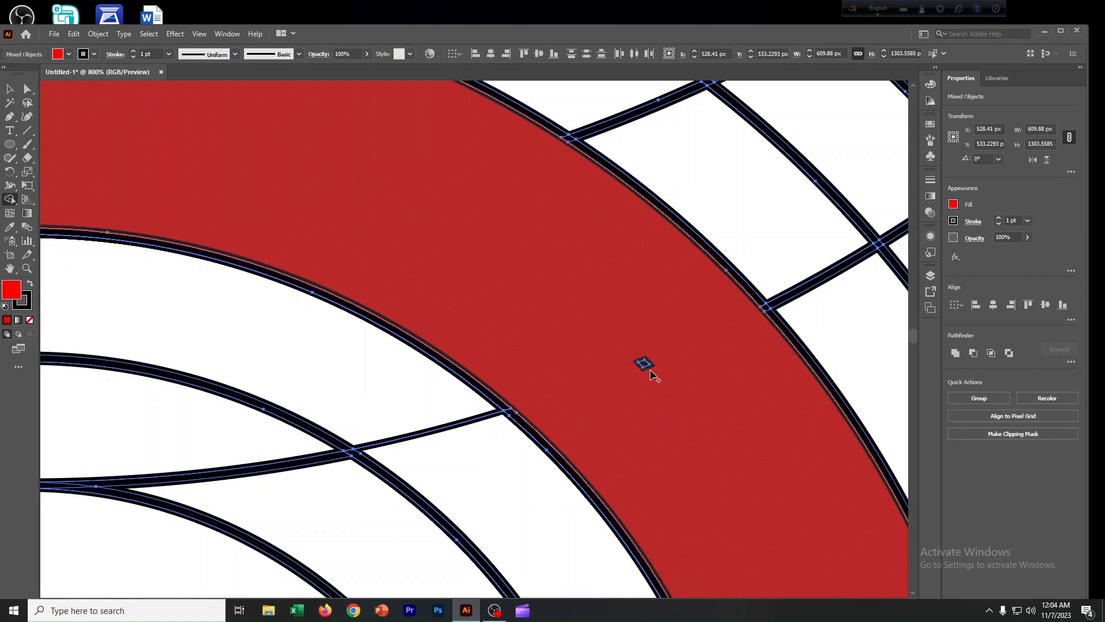
left_click_drag(724, 491, 575, 356)
left_click_drag(634, 443, 603, 361)
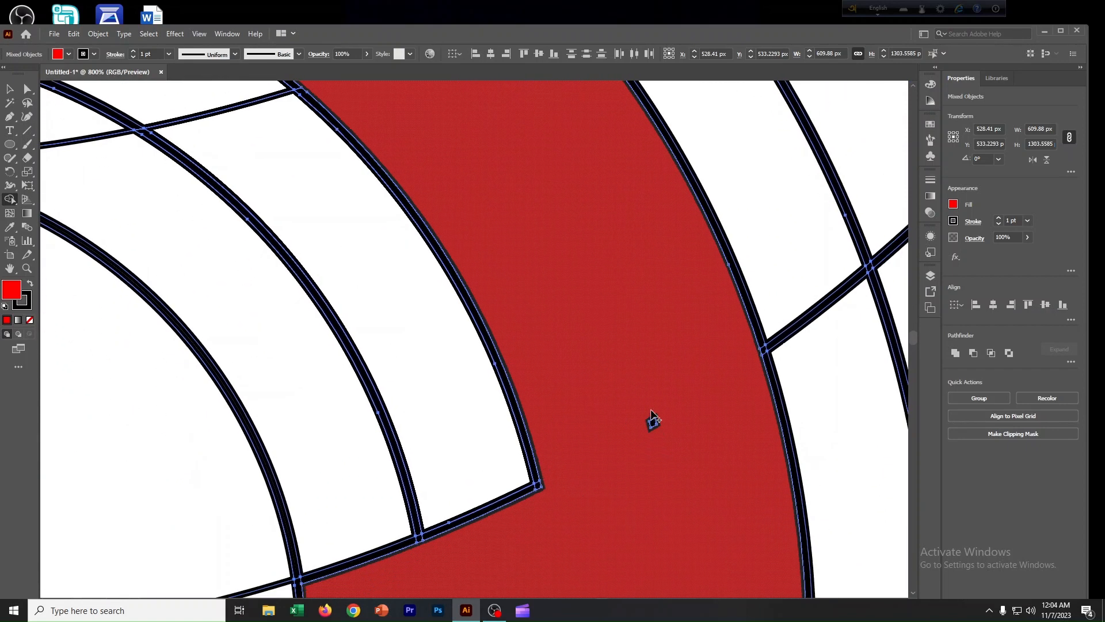
left_click(656, 434)
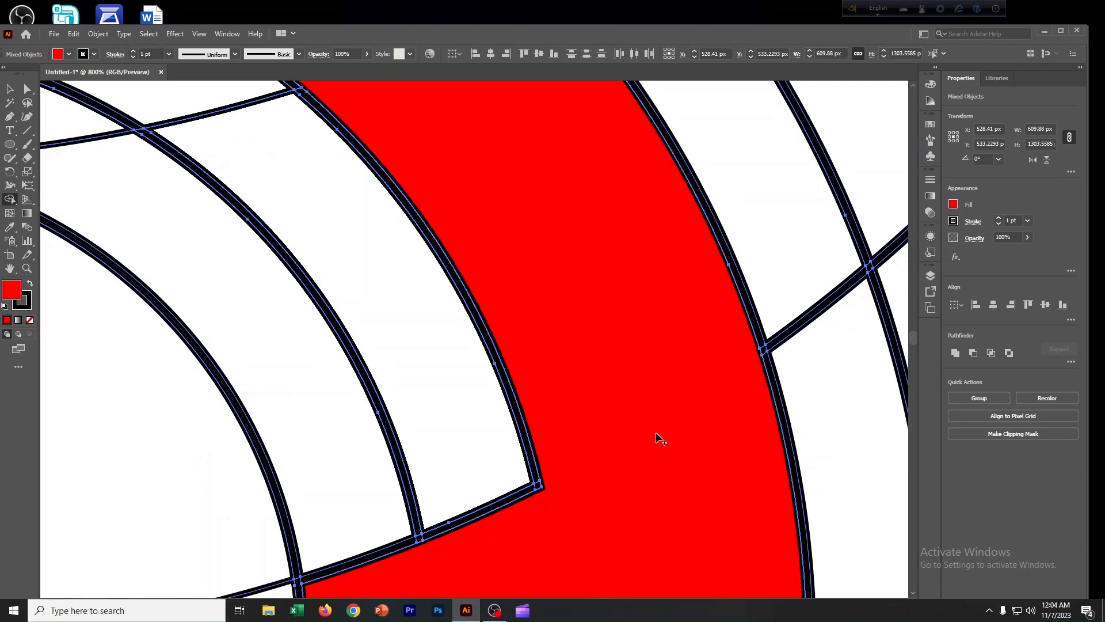
Merge ring segments into a matching red curved band through the lower half, mirroring the upper band.
key("ctrl+minus")
key("ctrl+minus")
key("ctrl+minus")
key("ctrl+minus")
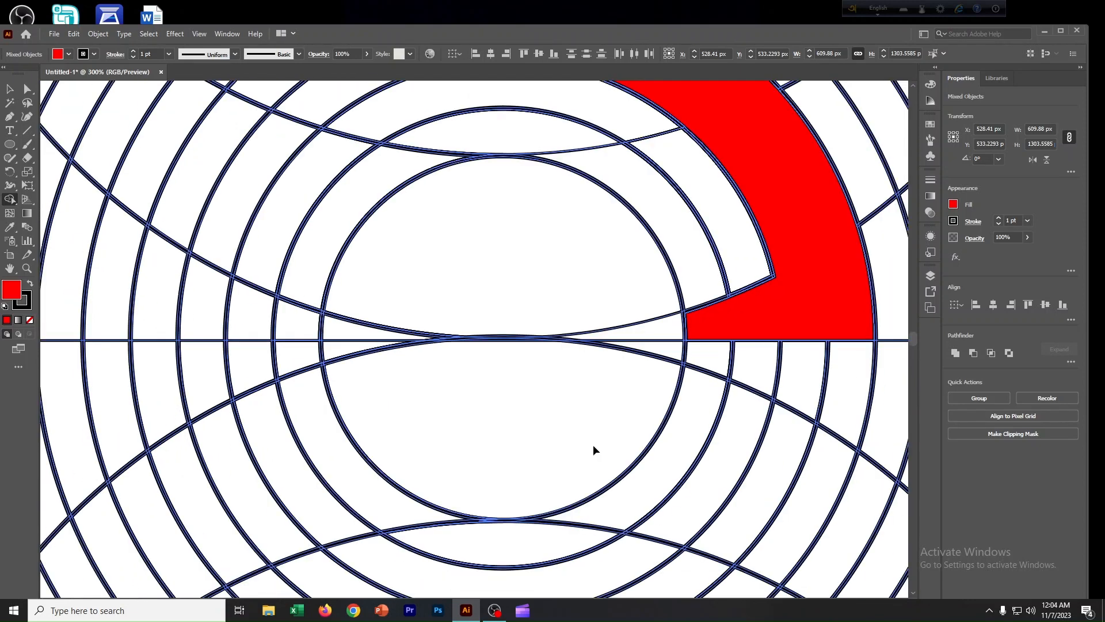
key("ctrl+minus")
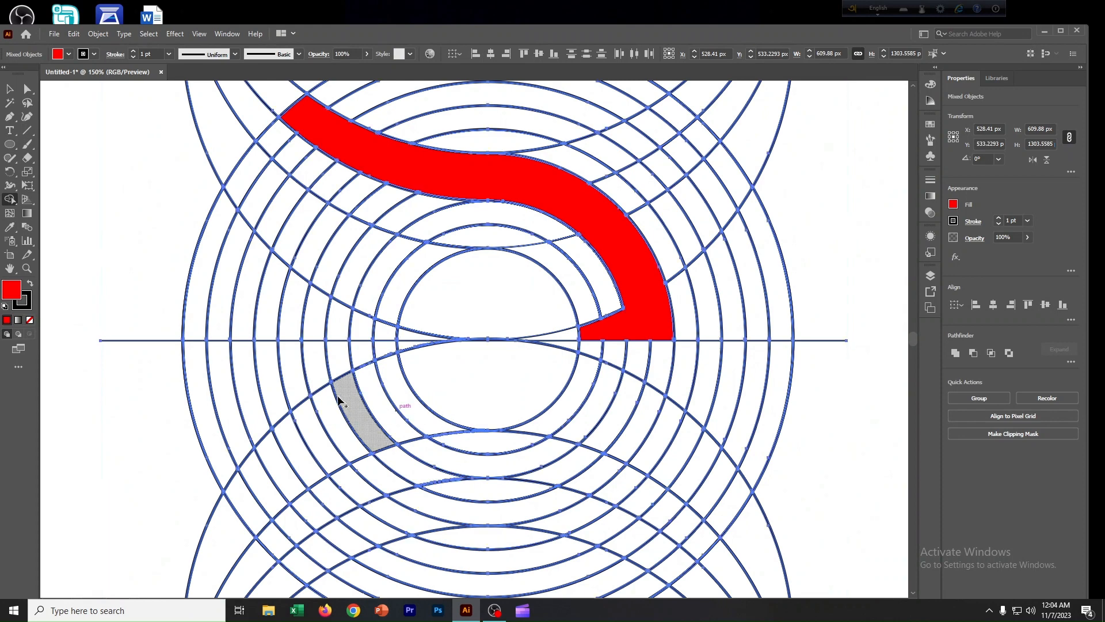
scroll(423, 407, "down", 1)
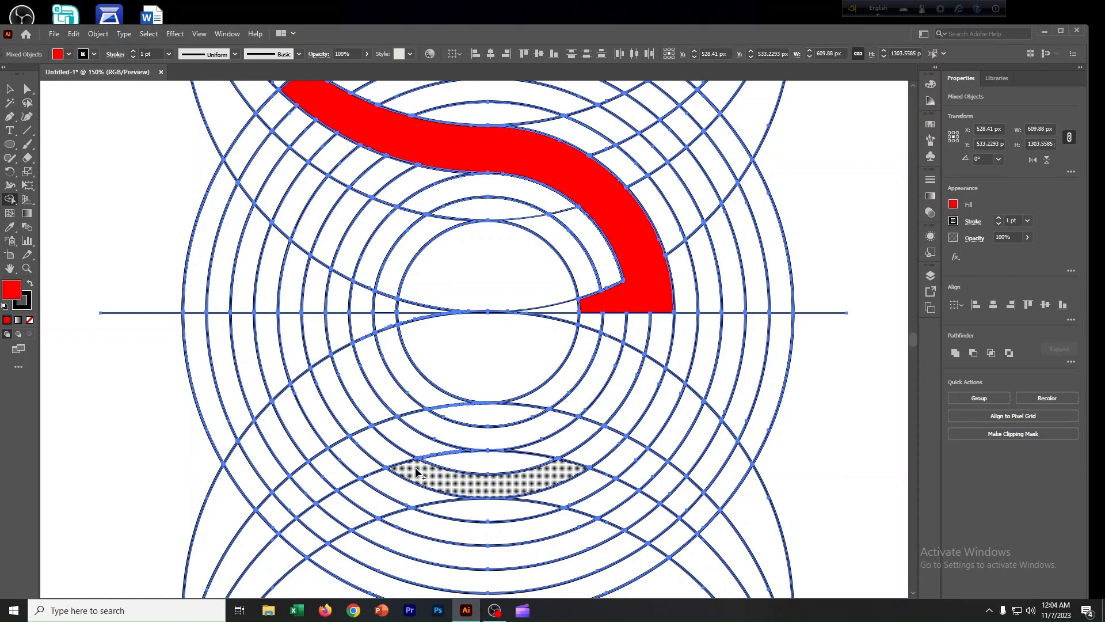
mouse_move(415, 473)
left_mouse_down()
mouse_move(355, 417)
mouse_move(324, 345)
mouse_move(395, 319)
mouse_move(343, 391)
mouse_move(348, 409)
mouse_move(442, 455)
mouse_move(613, 495)
mouse_move(670, 538)
left_mouse_up()
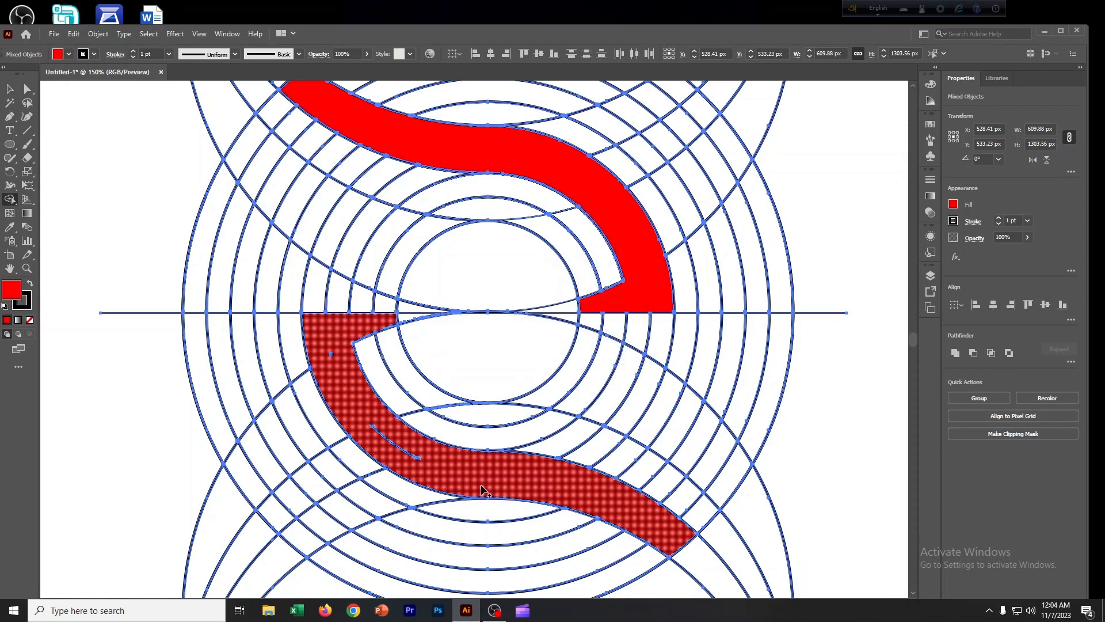
left_click(398, 457)
scroll(404, 464, "up", 5)
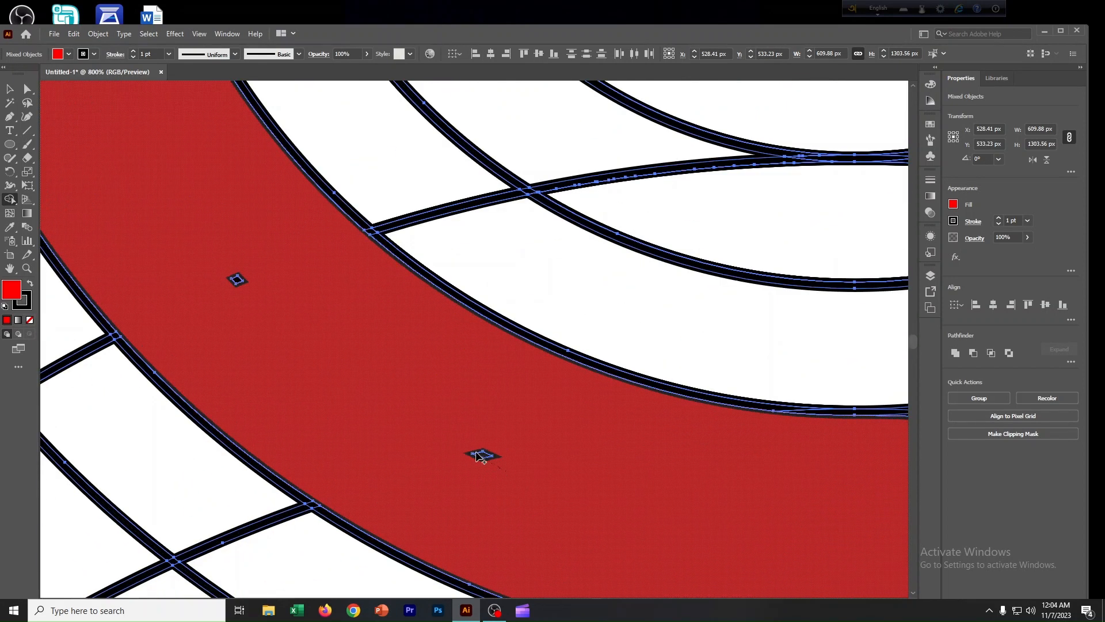
left_click_drag(477, 453, 467, 450)
left_click_drag(246, 291, 231, 273)
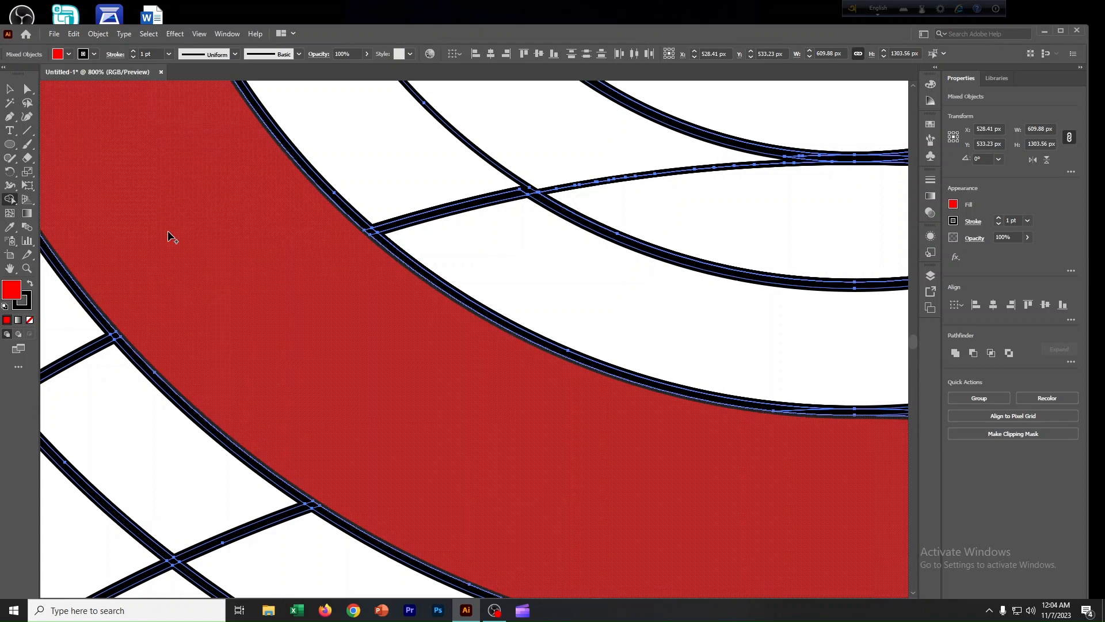
left_click_drag(140, 180, 254, 269)
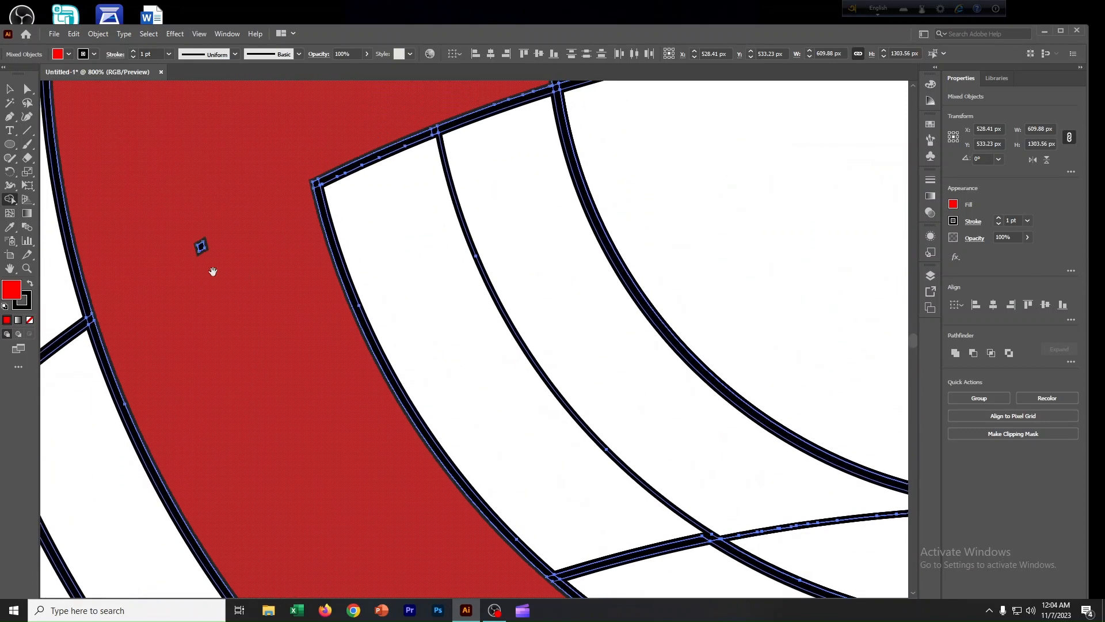
left_click(195, 234)
Merge two more red curved bands, one in the lower right and one in the upper left of the rings.
key("ctrl+minus")
key("ctrl+minus")
key("ctrl+minus")
key("ctrl+minus")
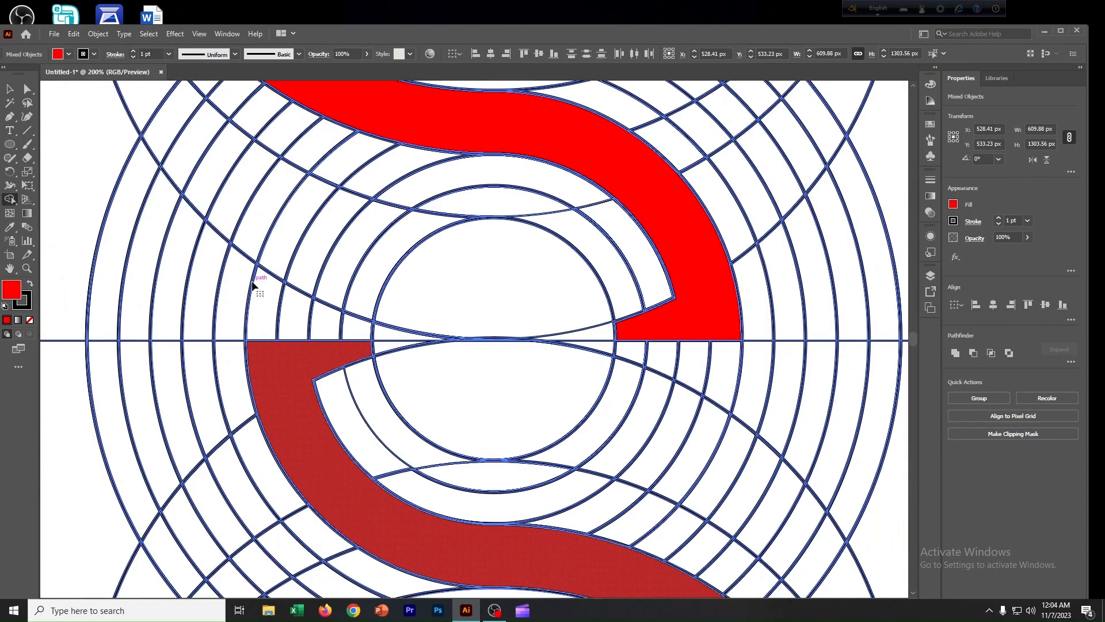
key("ctrl+minus")
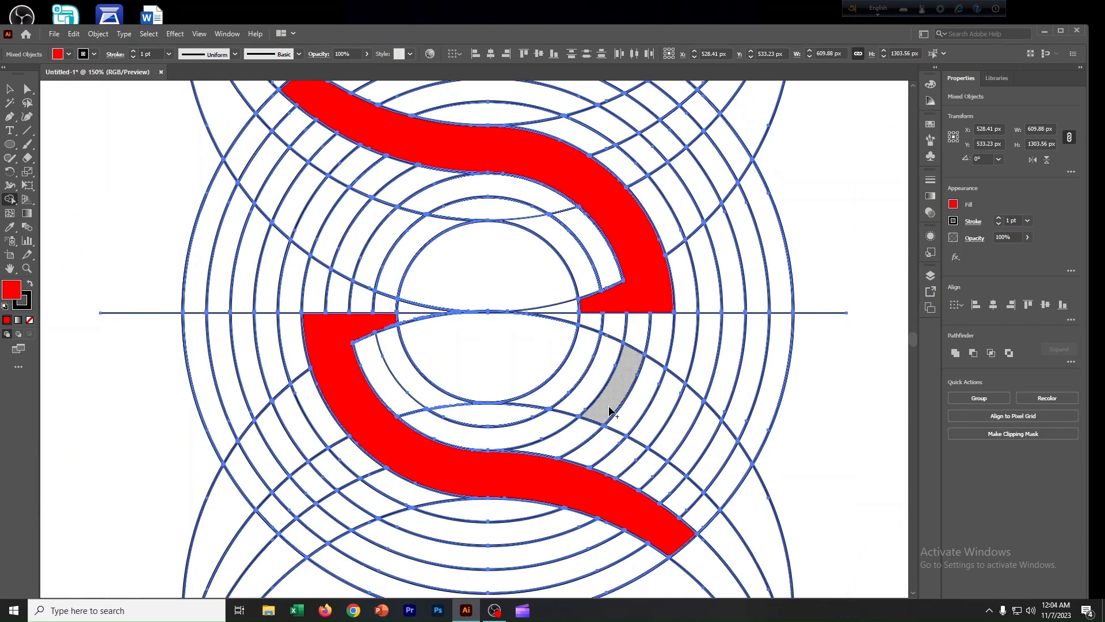
scroll(662, 437, "down", 1)
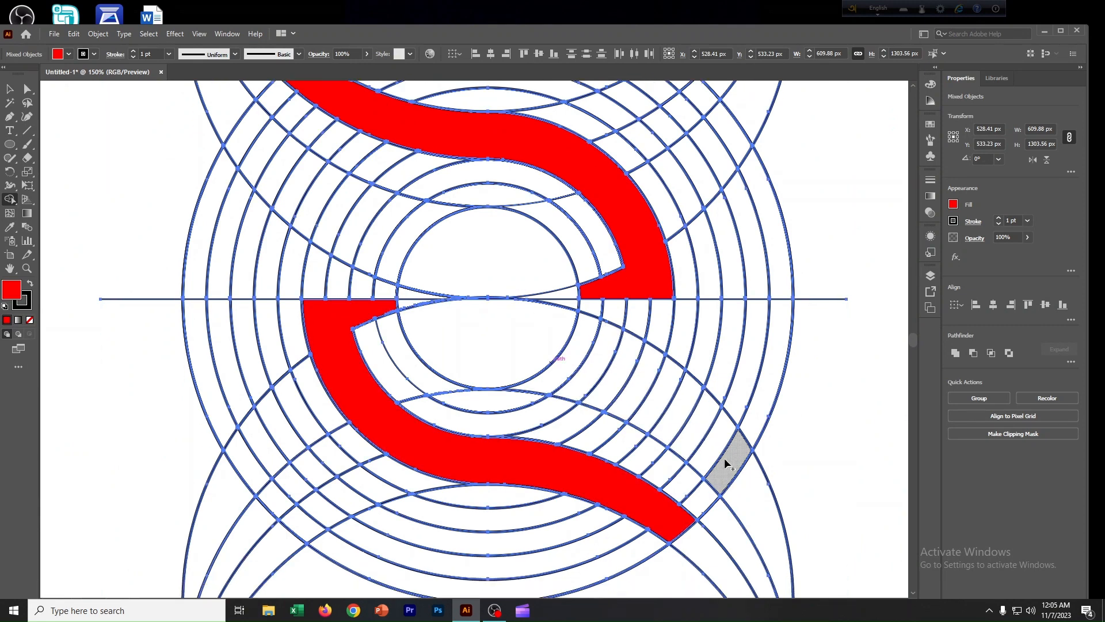
mouse_move(726, 464)
left_mouse_down()
mouse_move(715, 444)
mouse_move(582, 354)
mouse_move(556, 380)
mouse_move(502, 402)
left_mouse_up()
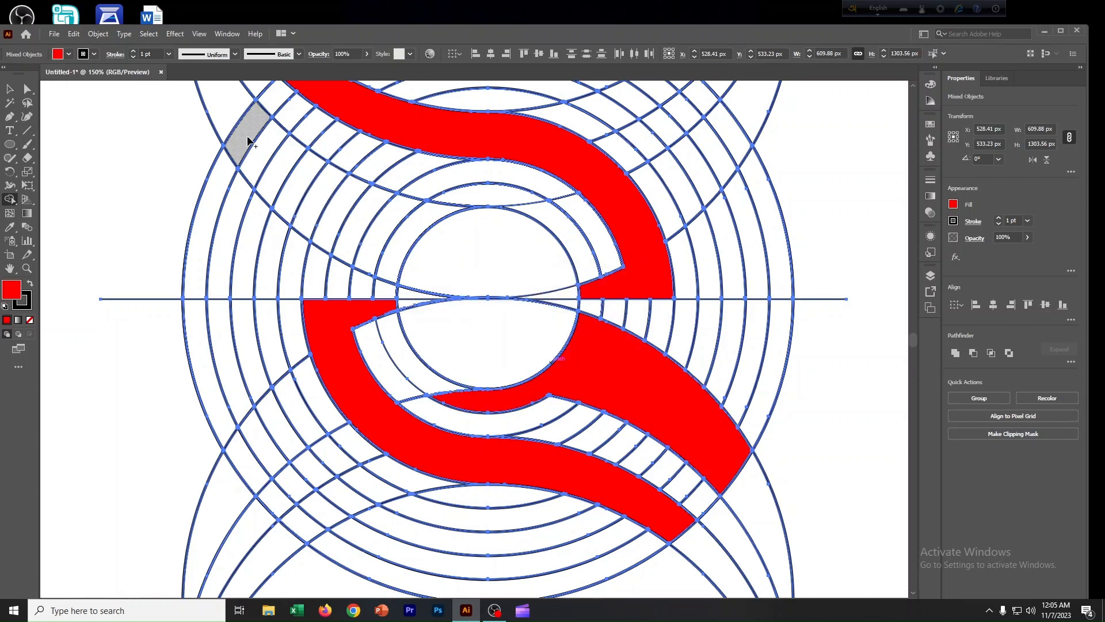
mouse_move(248, 141)
left_mouse_down()
mouse_move(397, 237)
mouse_move(456, 201)
left_mouse_up()
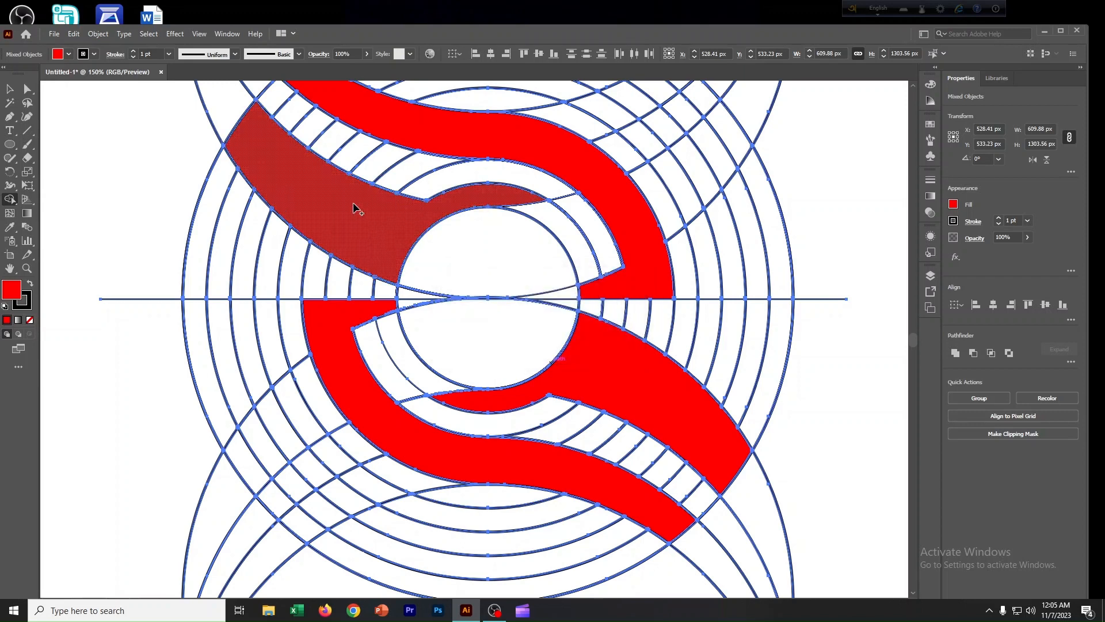
key("ctrl+minus")
key("ctrl+minus")
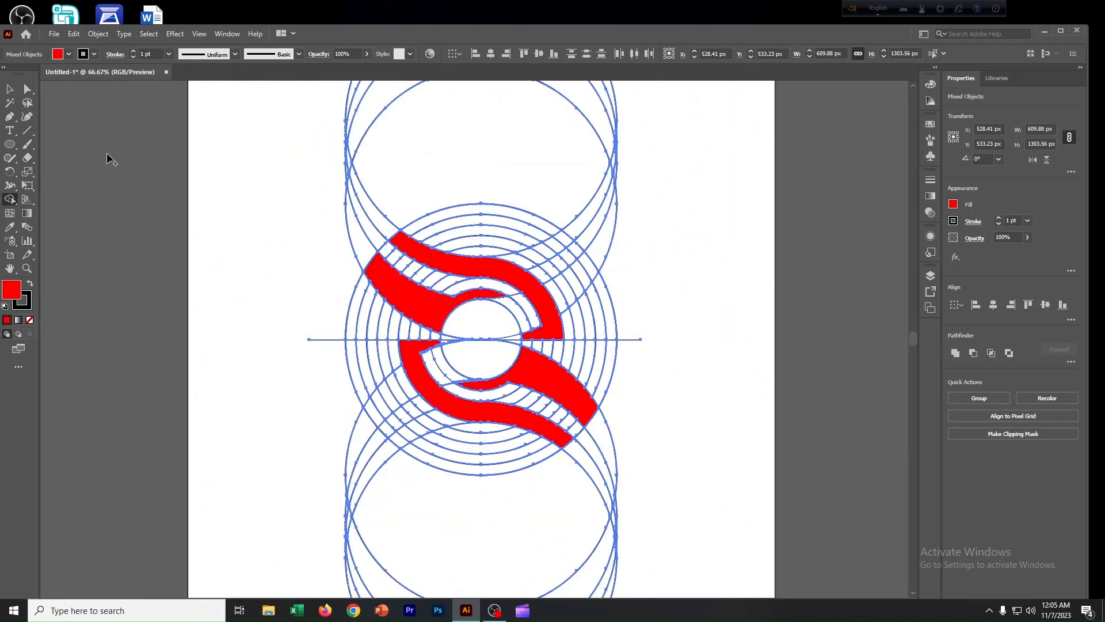
Select the four red bands and cut them to the clipboard.
key("v")
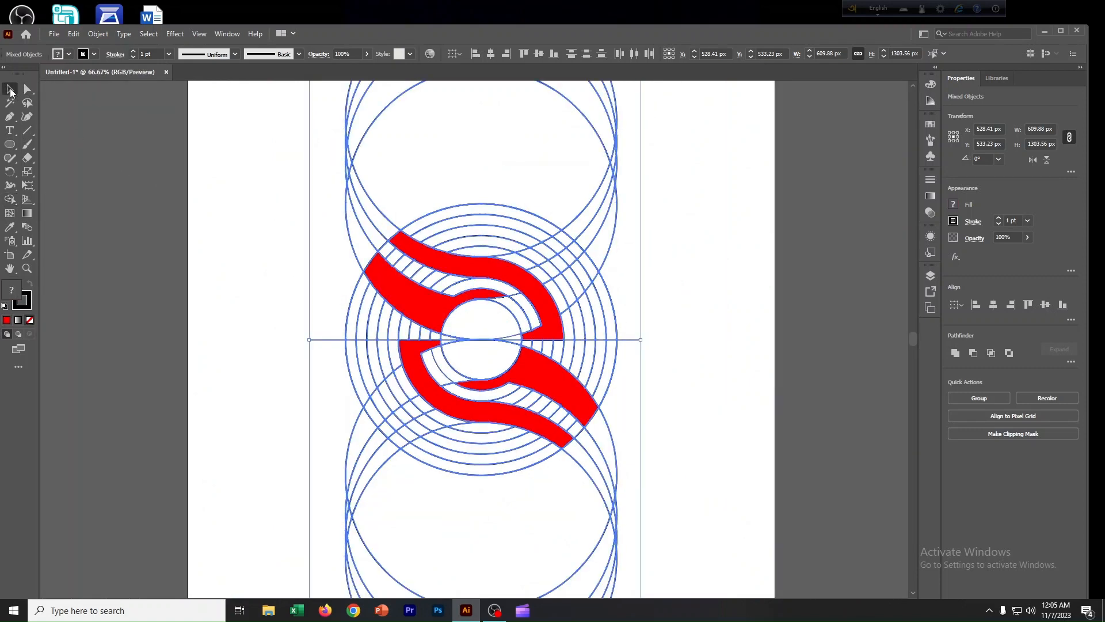
left_click(709, 359)
left_click(530, 380)
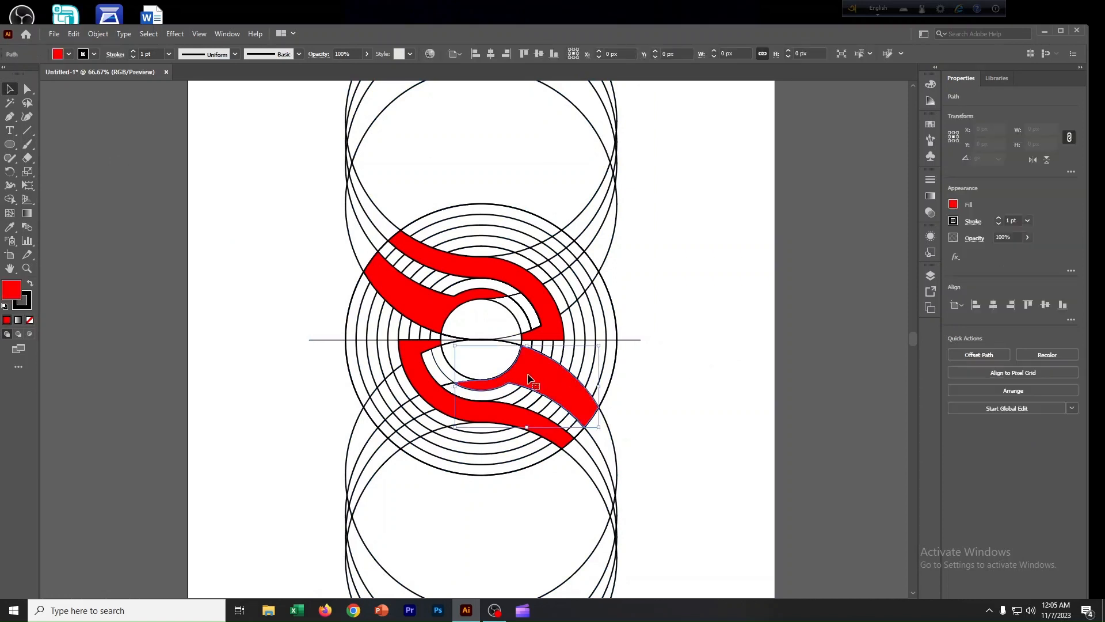
left_click(436, 316, "shift")
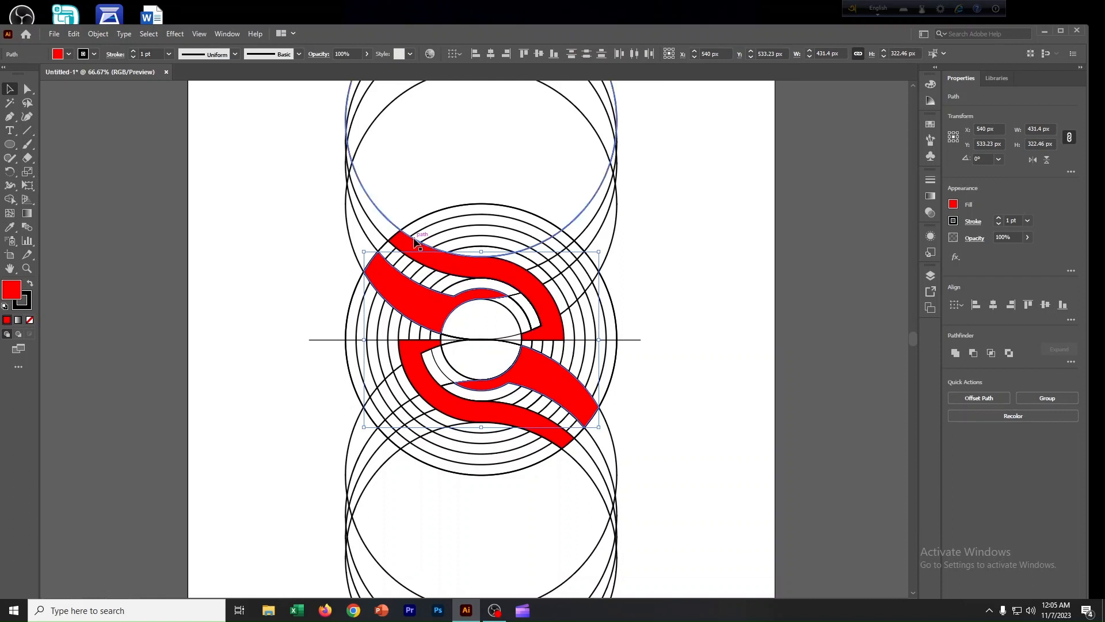
left_click(433, 256, "shift")
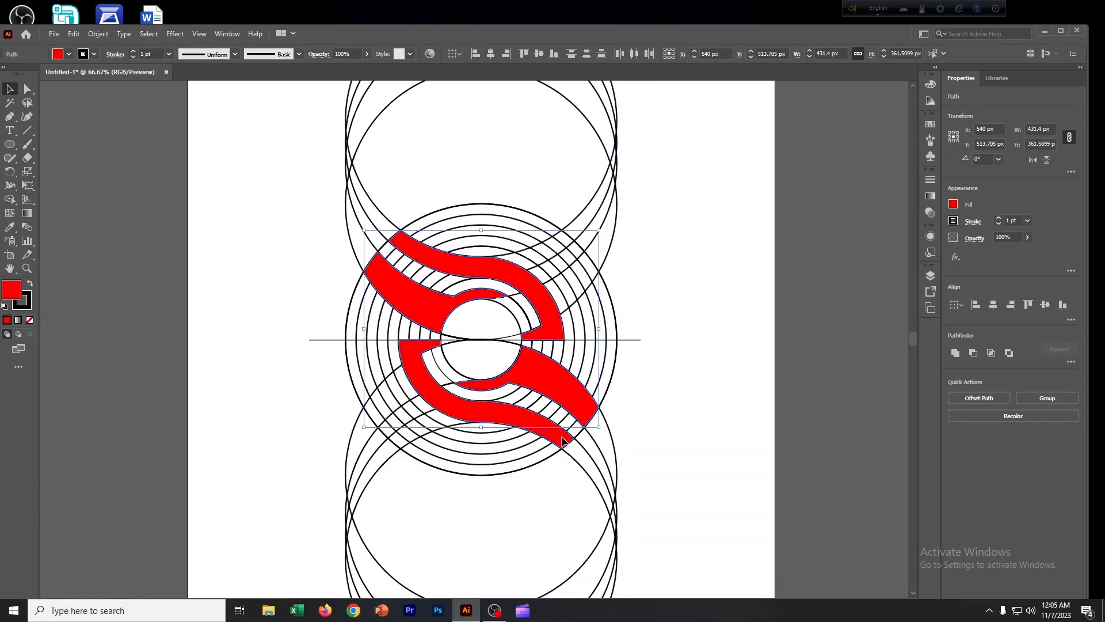
left_click(567, 440, "shift")
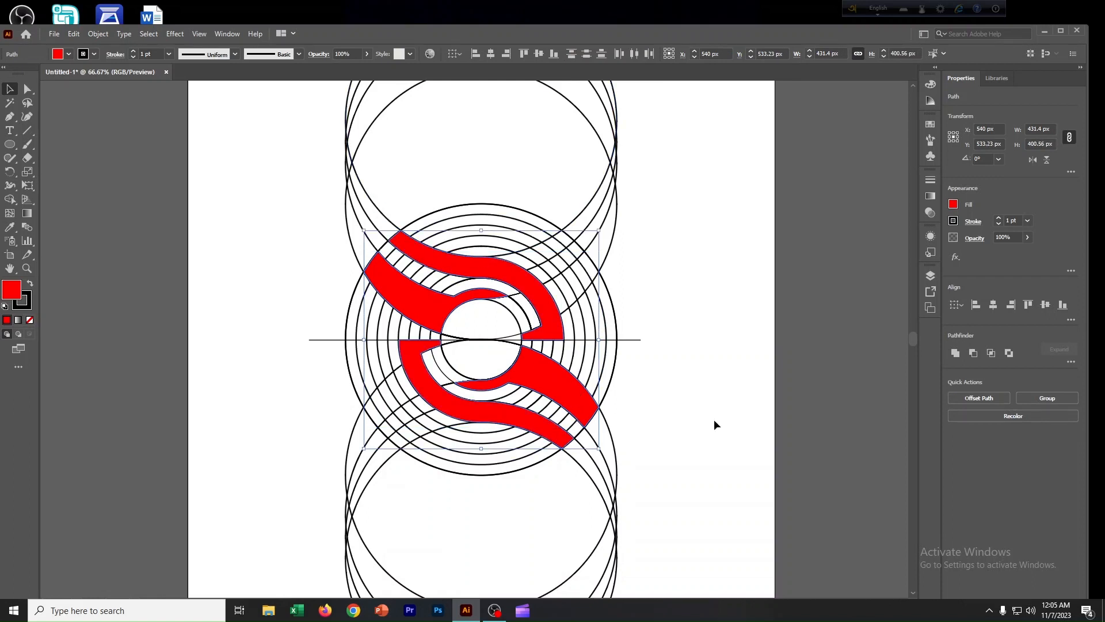
key("Delete")
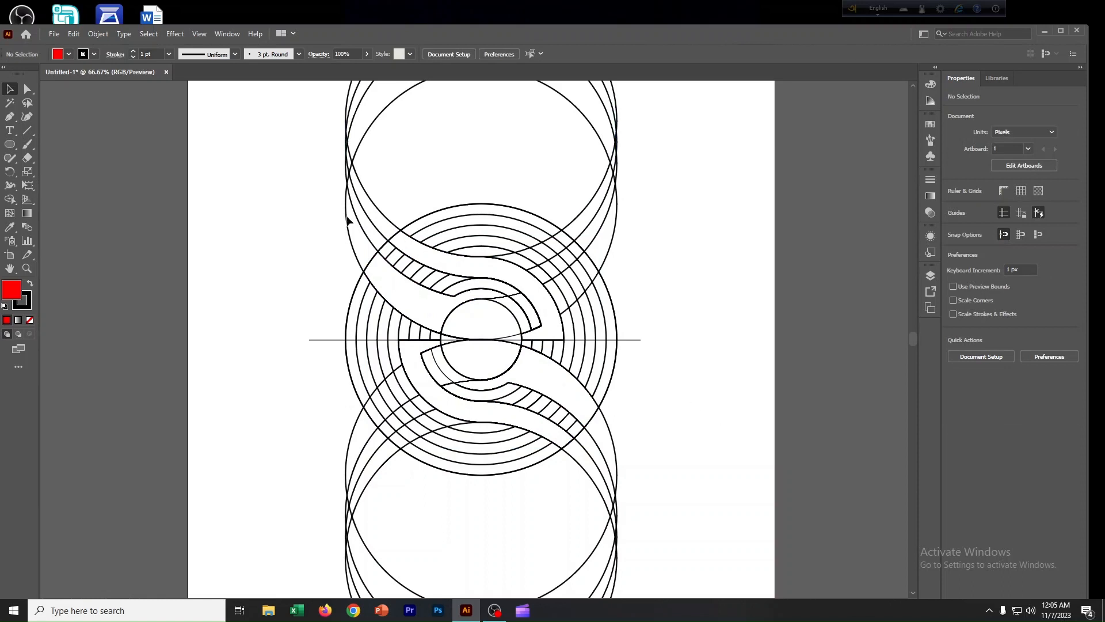
Delete all remaining rings and the dividing line, then paste the red bands back onto the artboard.
left_click_drag(262, 150, 676, 511)
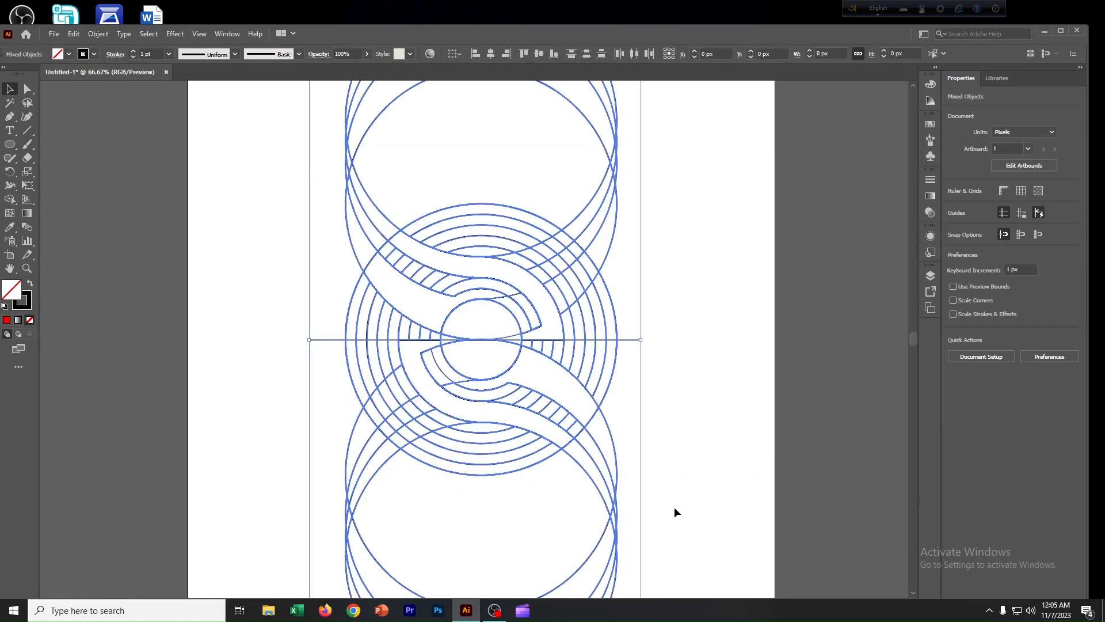
key("Delete")
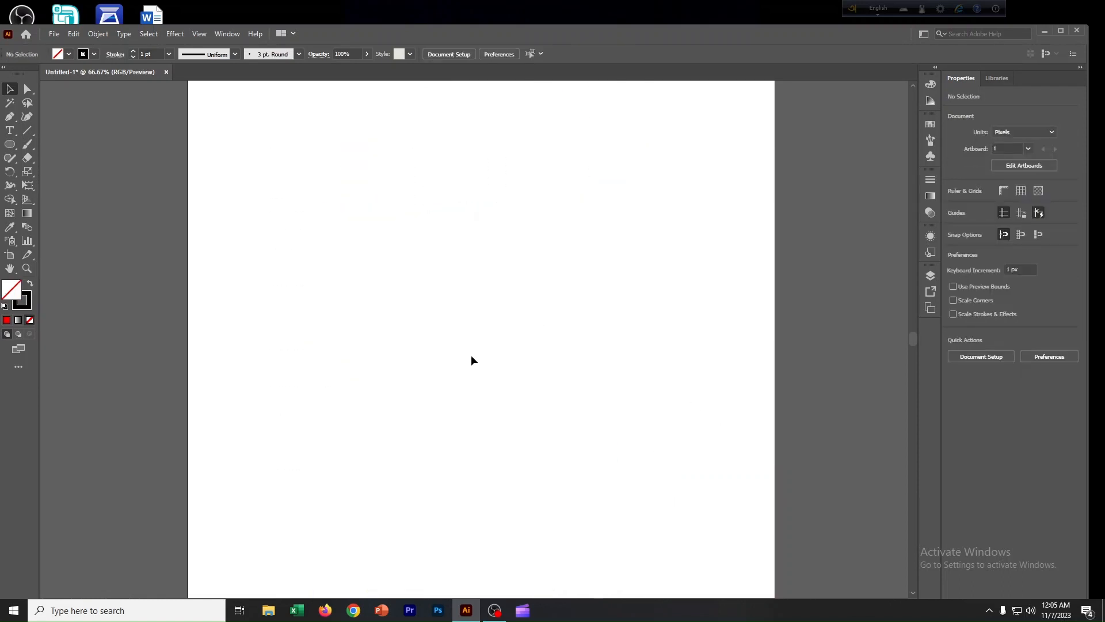
key("ctrl+v")
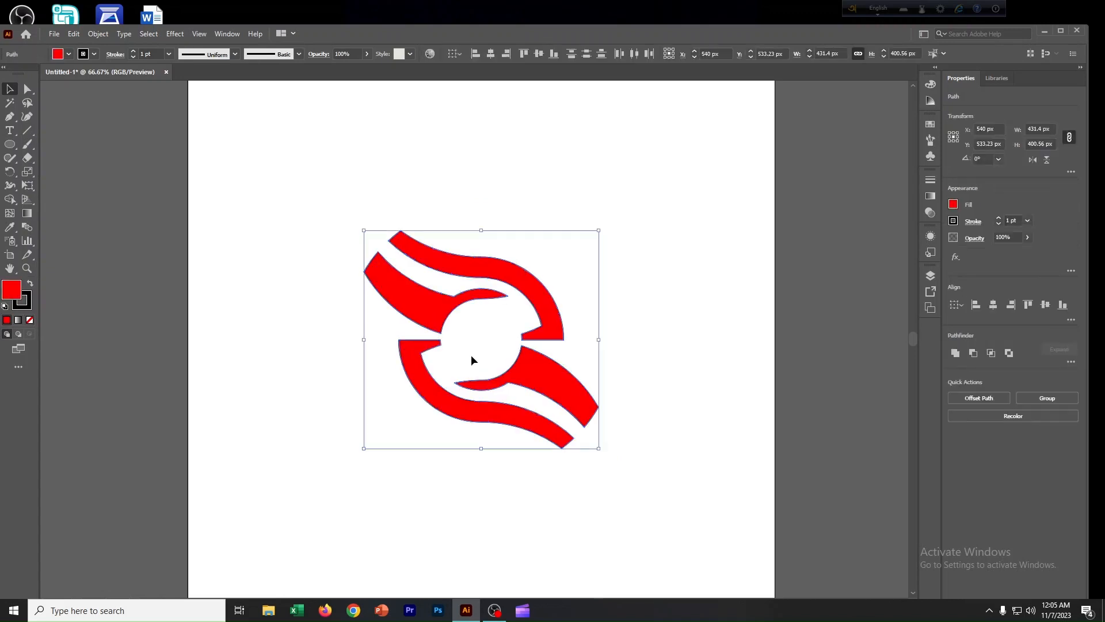
left_click(630, 316)
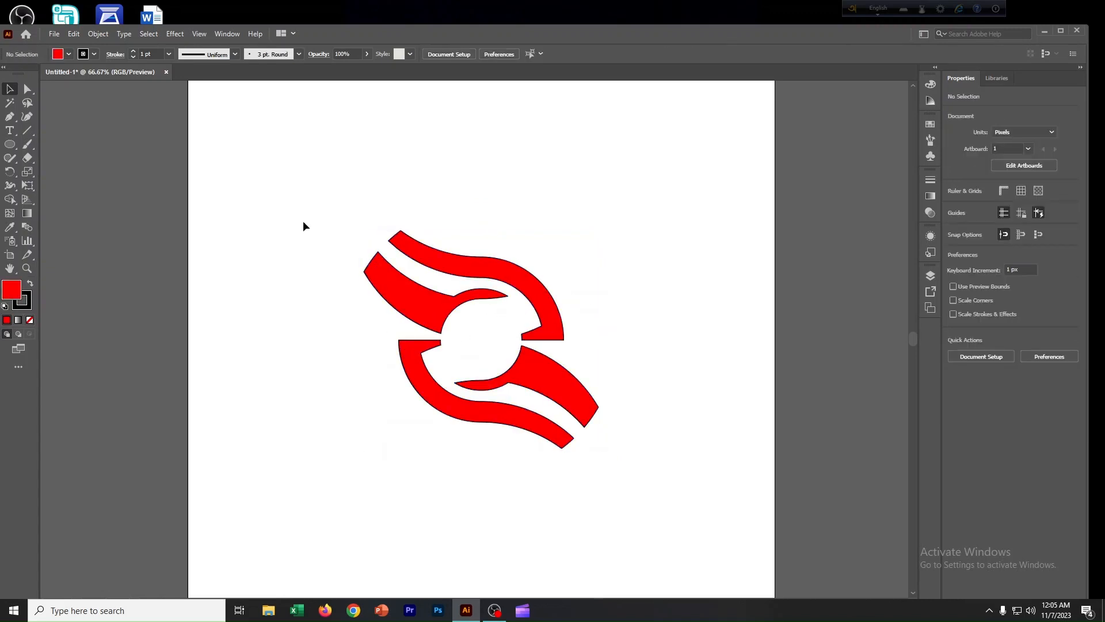
Remove the stroke from all the red bands and rotate them 45 degrees.
left_click_drag(305, 226, 649, 472)
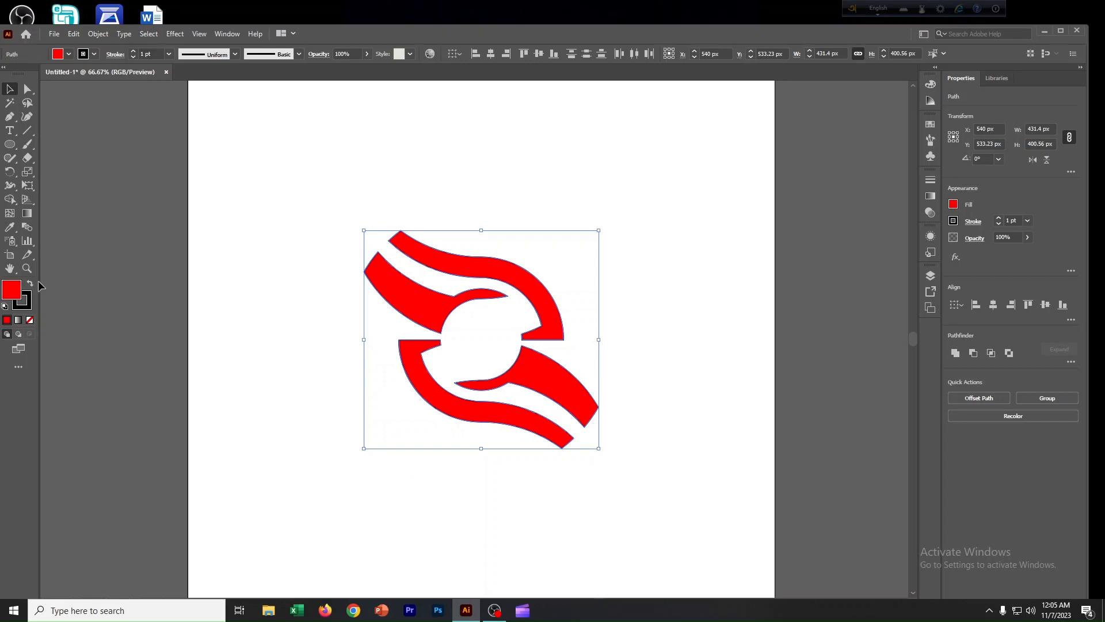
left_click(30, 320)
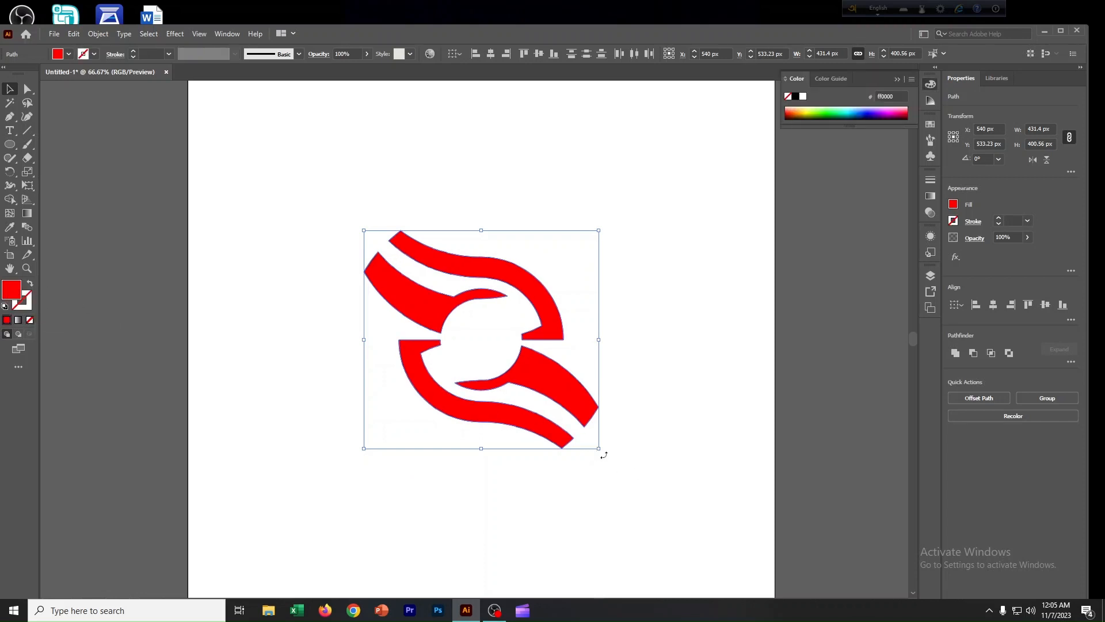
left_click_drag(604, 455, 653, 403)
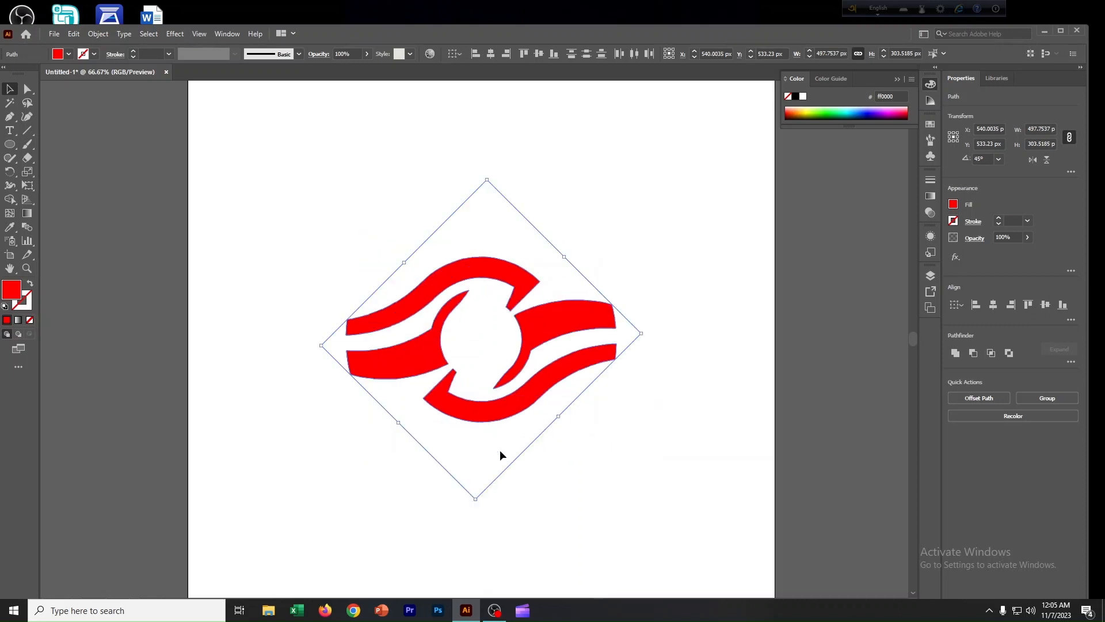
left_click(54, 34)
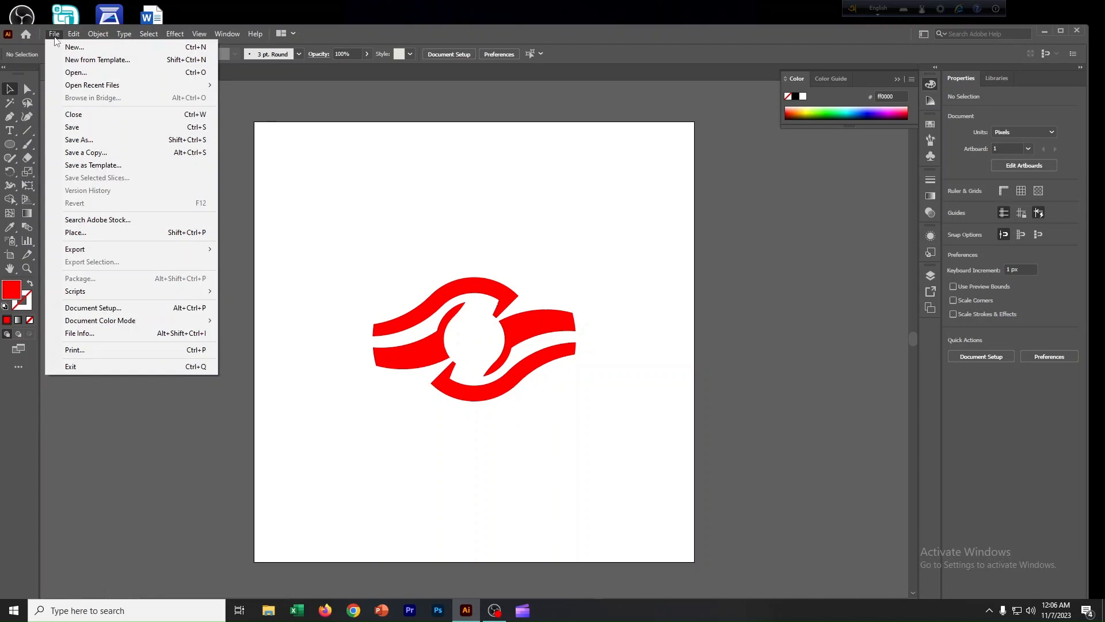
mouse_move(87, 249)
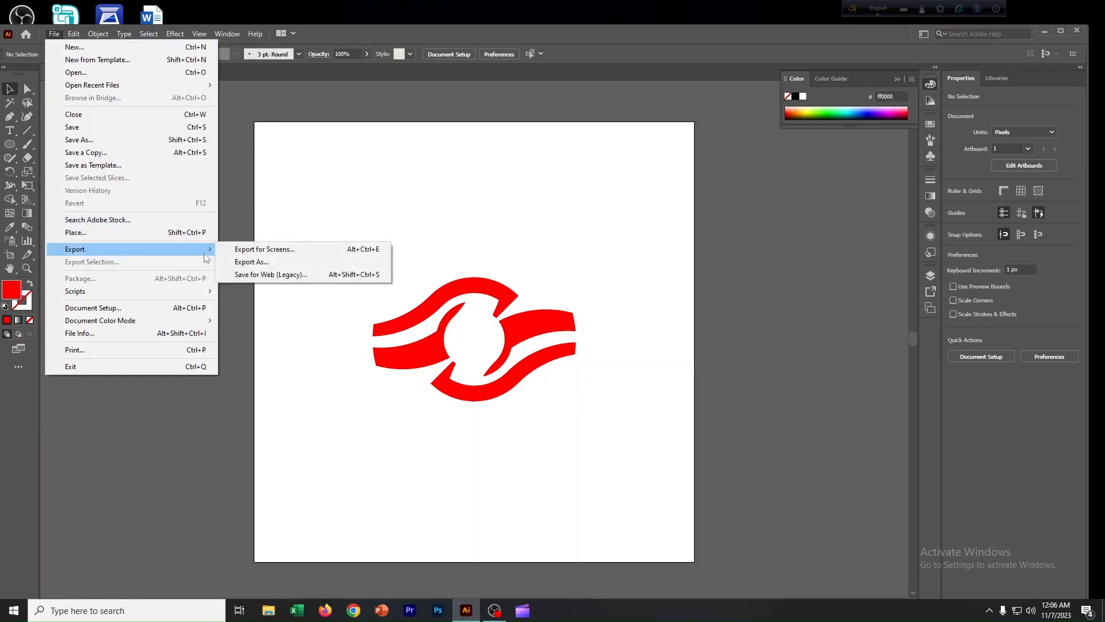
left_click(247, 262)
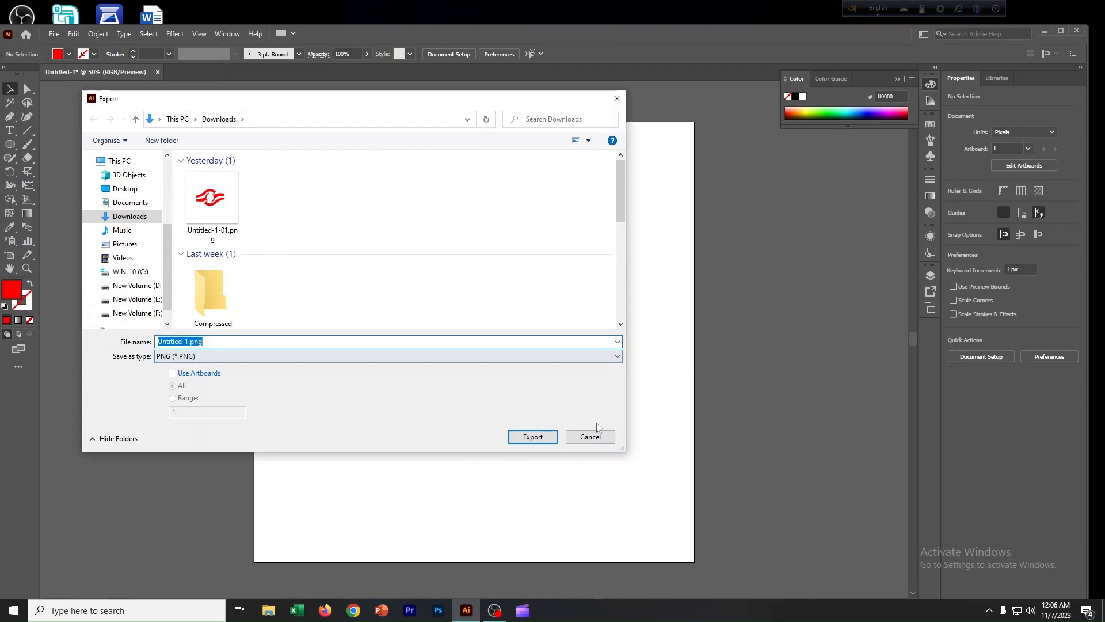
left_click(591, 439)
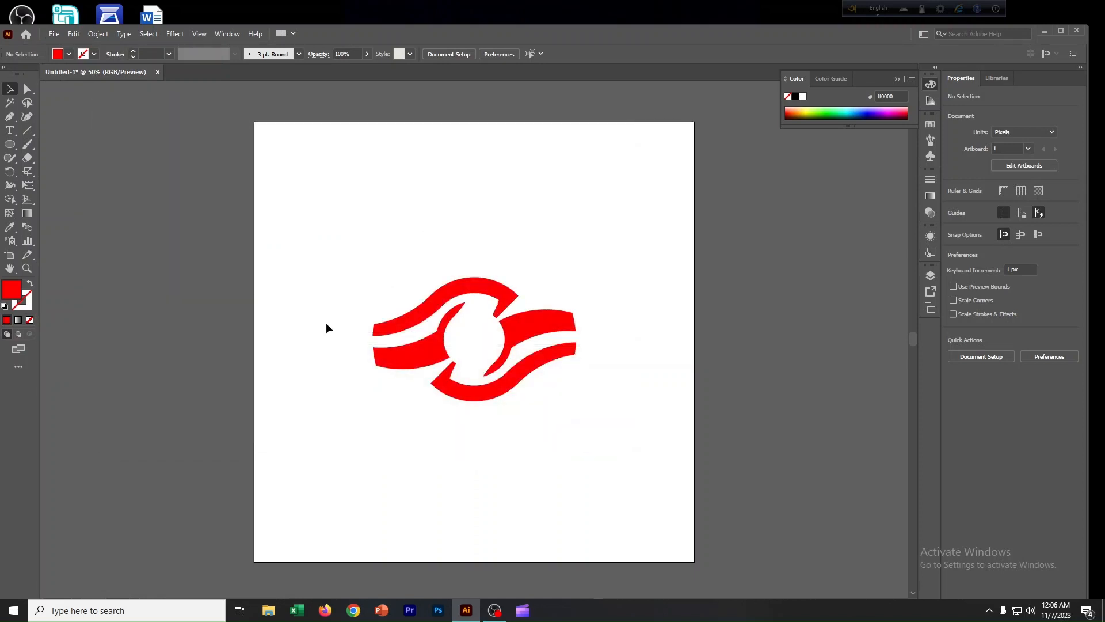
Switch to Photoshop and open the wood mockup's editable smart object contents.
left_click(439, 611)
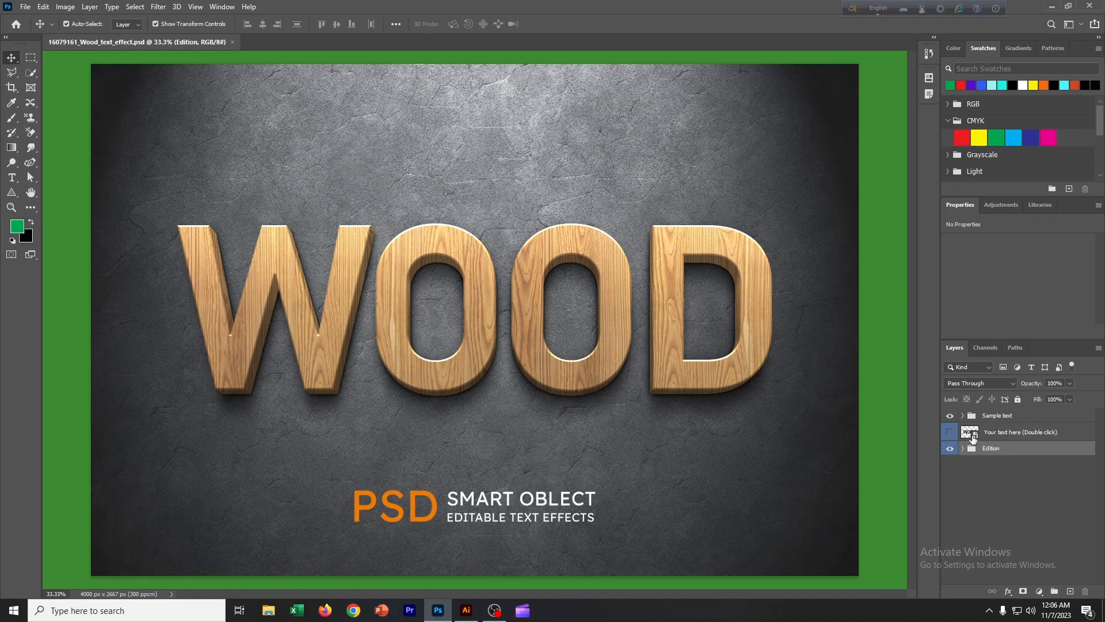
double_click(973, 436)
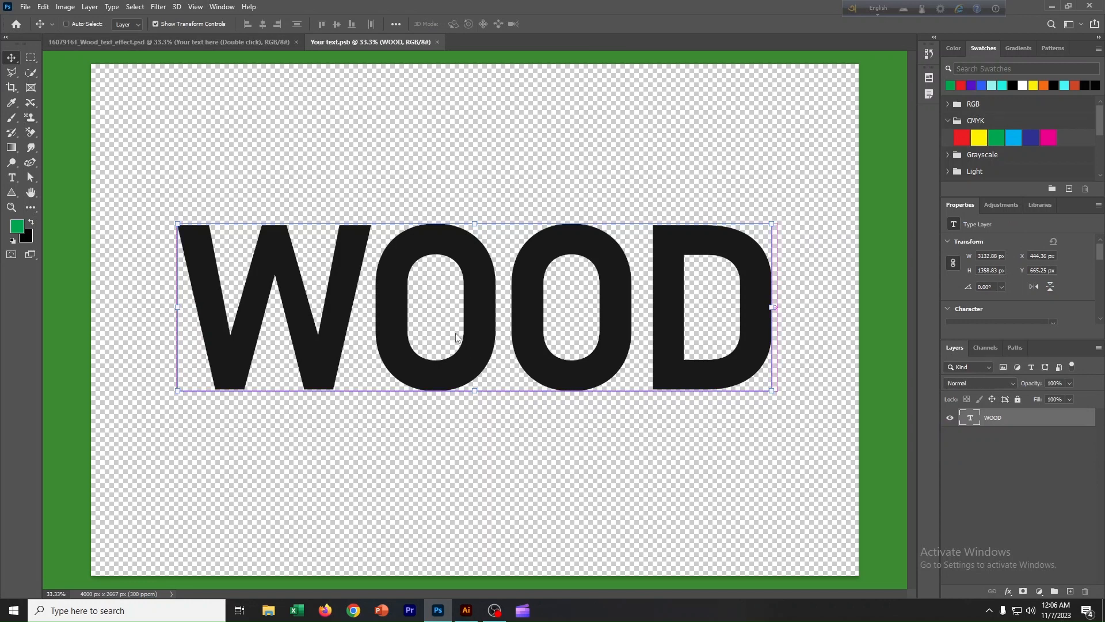
Open Untitled-1-01.png from Downloads and drag the logo into the smart object document.
key("ctrl+o")
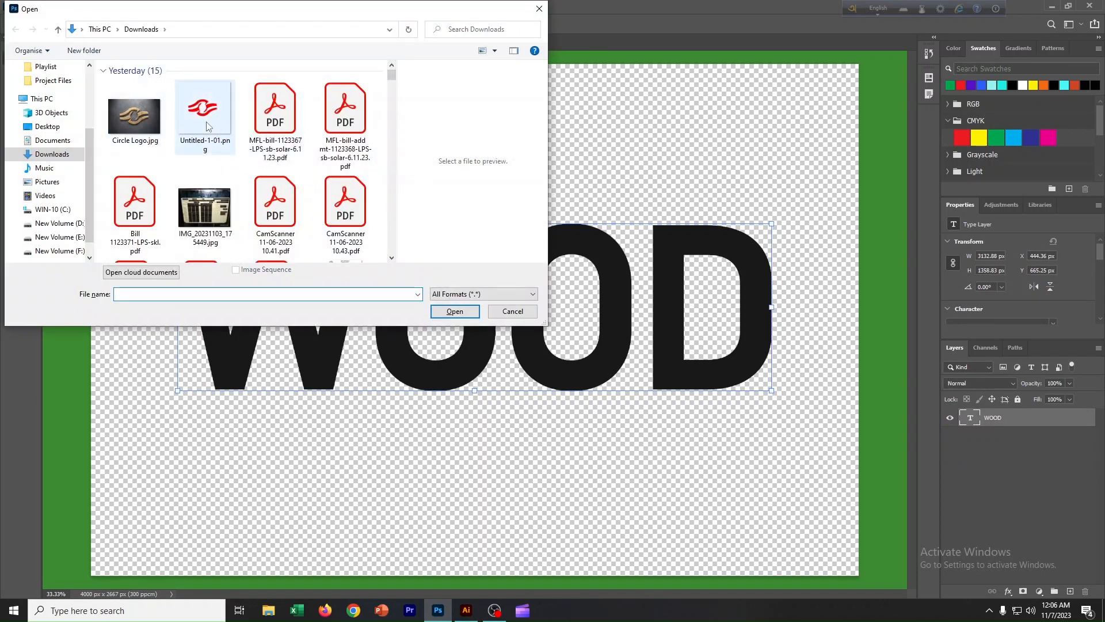
left_click(207, 126)
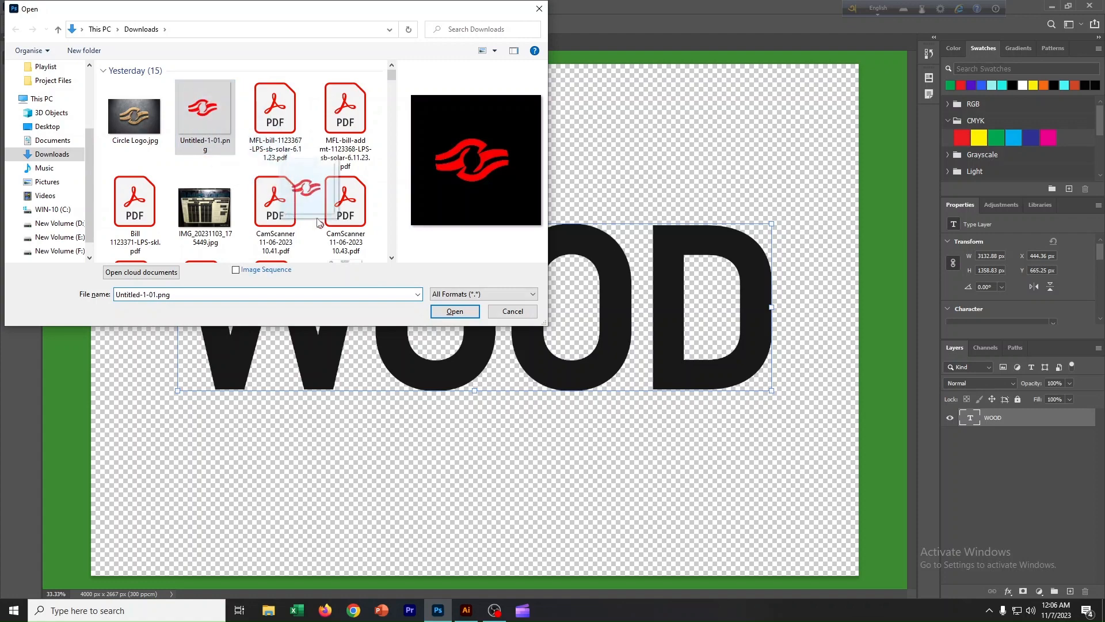
left_click(458, 313)
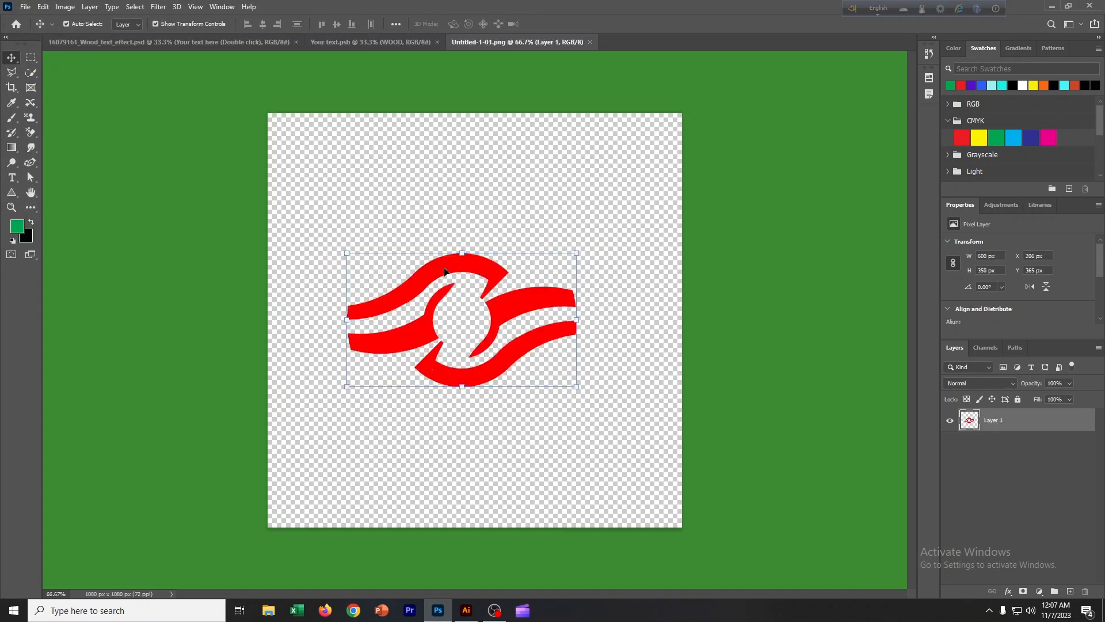
left_click_drag(446, 270, 472, 305)
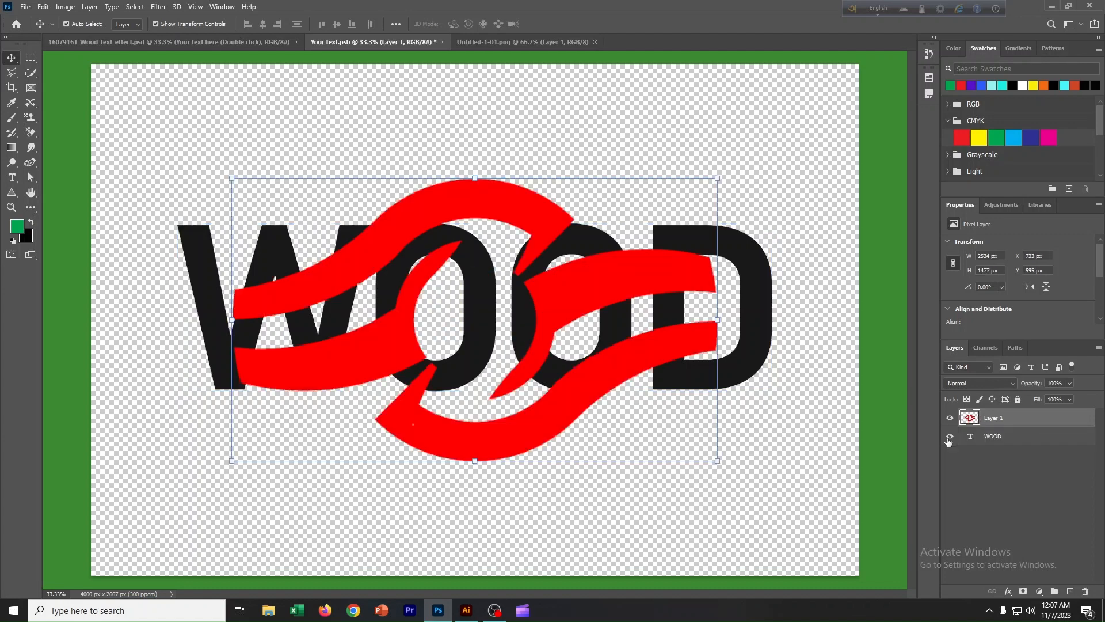
Hide the WOOD text layer, save the smart object and return to the wood mockup.
left_click(950, 438)
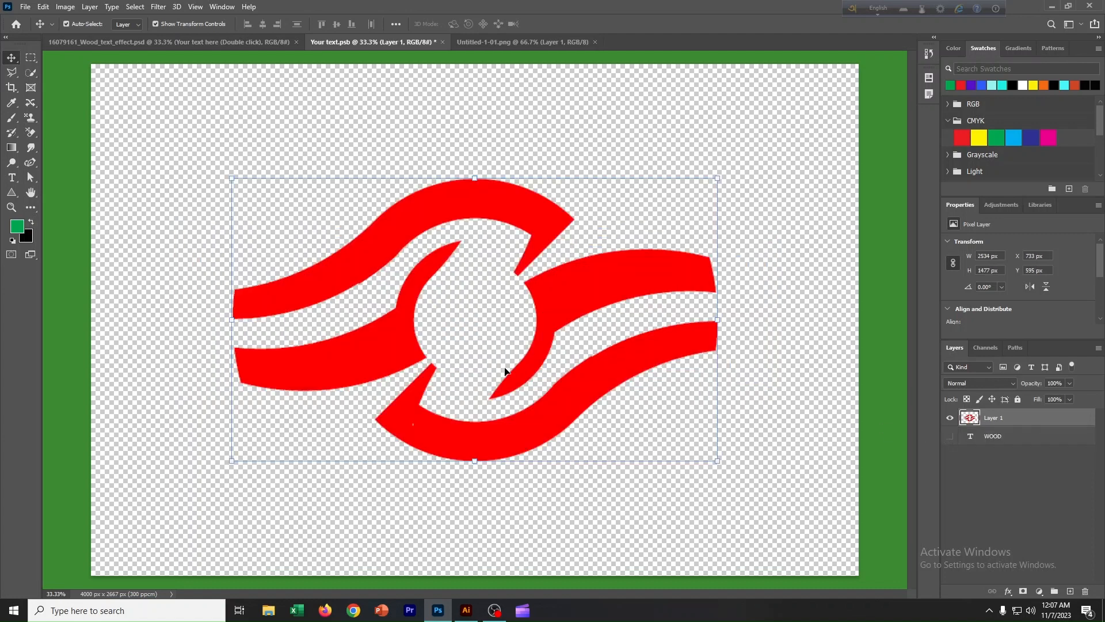
key("ctrl")
key("ctrl+s")
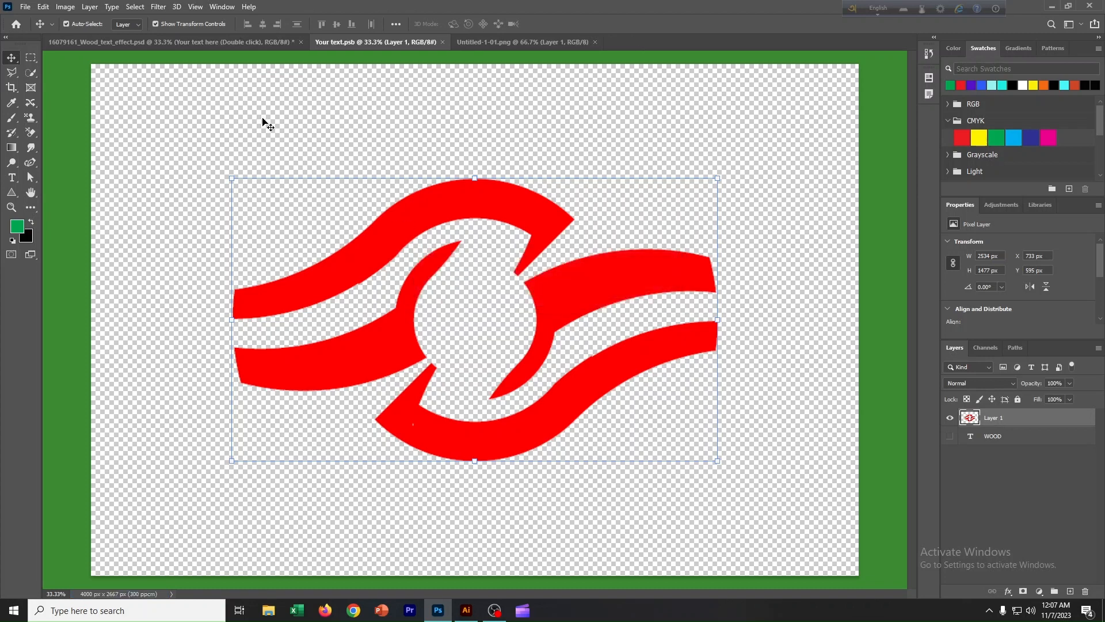
left_click(255, 43)
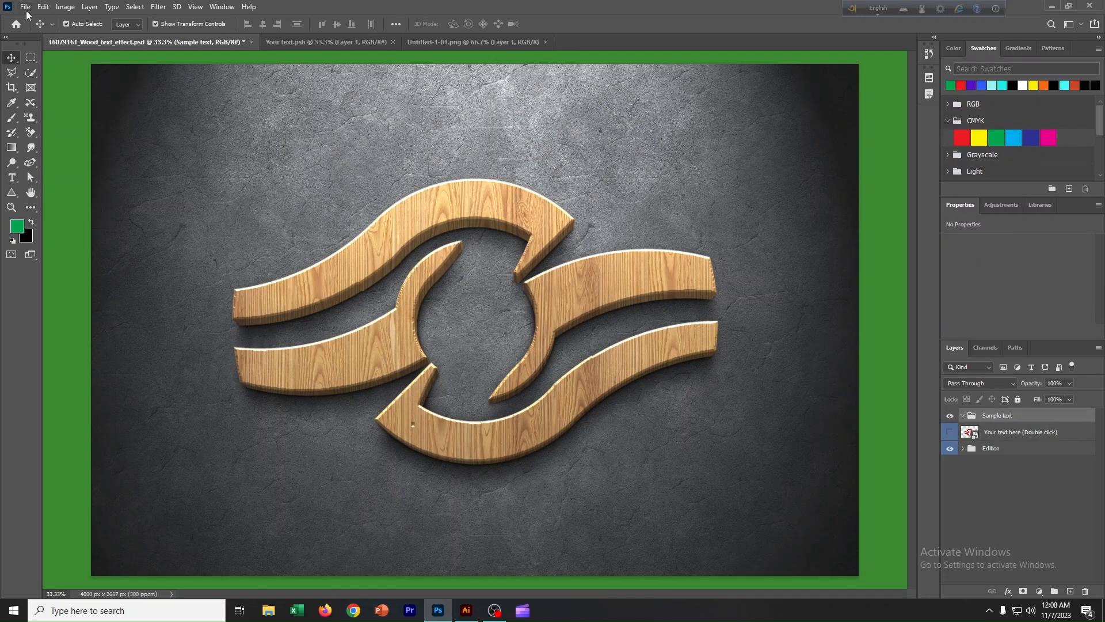
Save the mockup to the computer's Downloads folder as a JPEG named 16079161_Wood_text_effect.
left_click(26, 7)
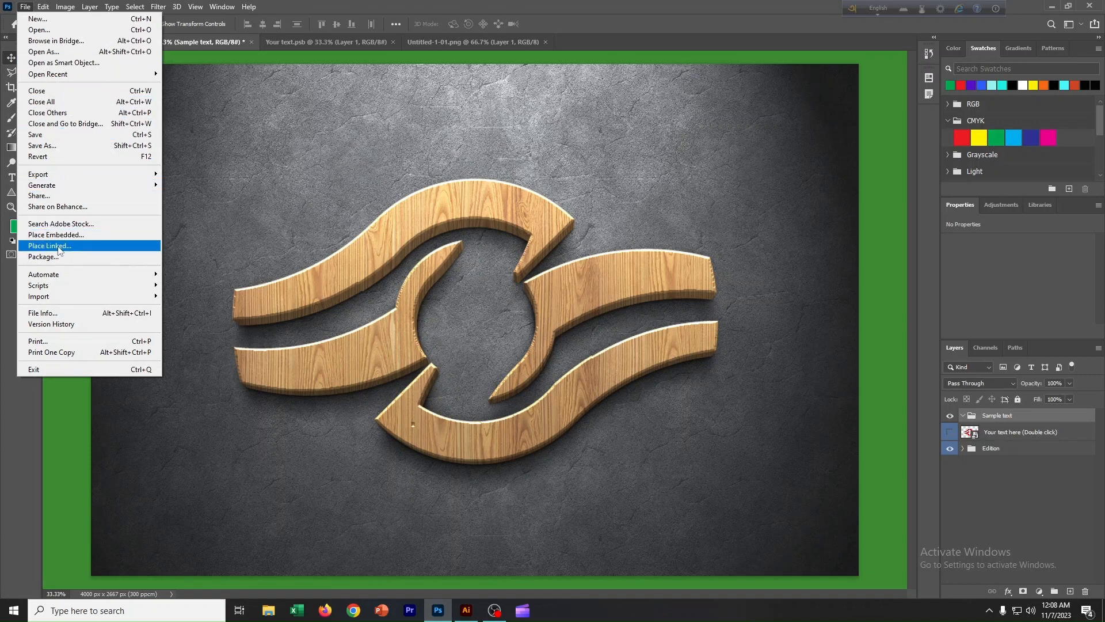
left_click(41, 147)
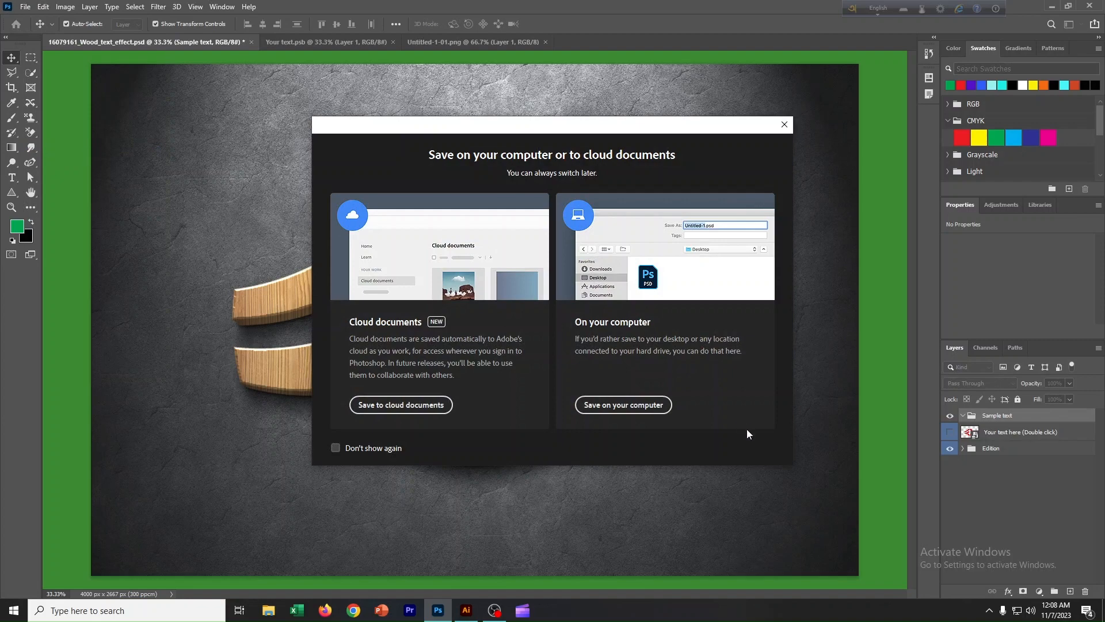
left_click(647, 407)
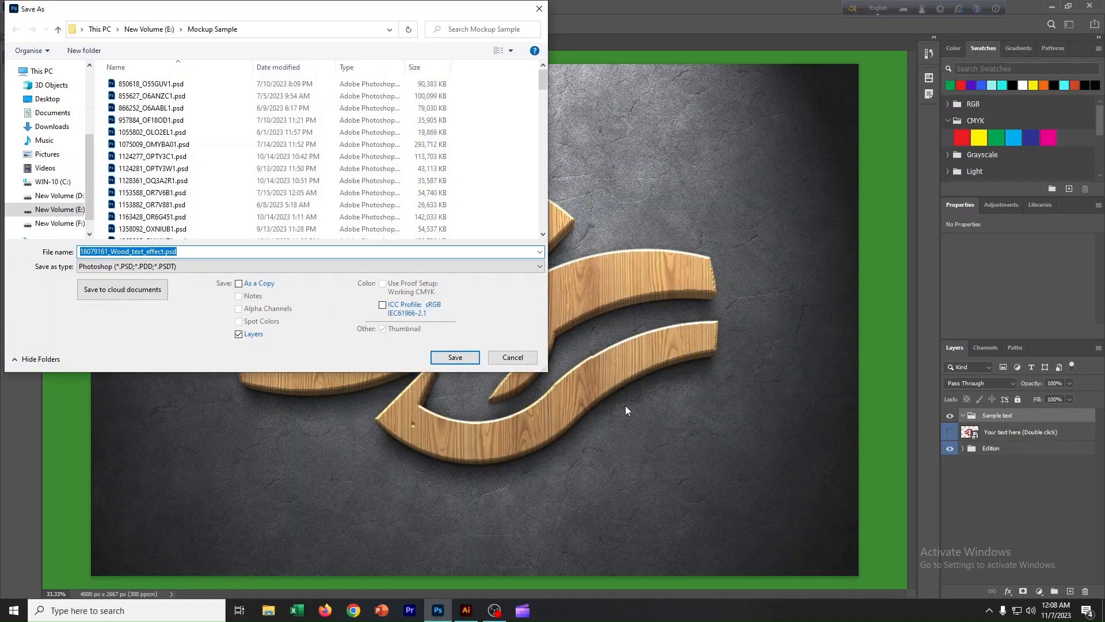
left_click(49, 126)
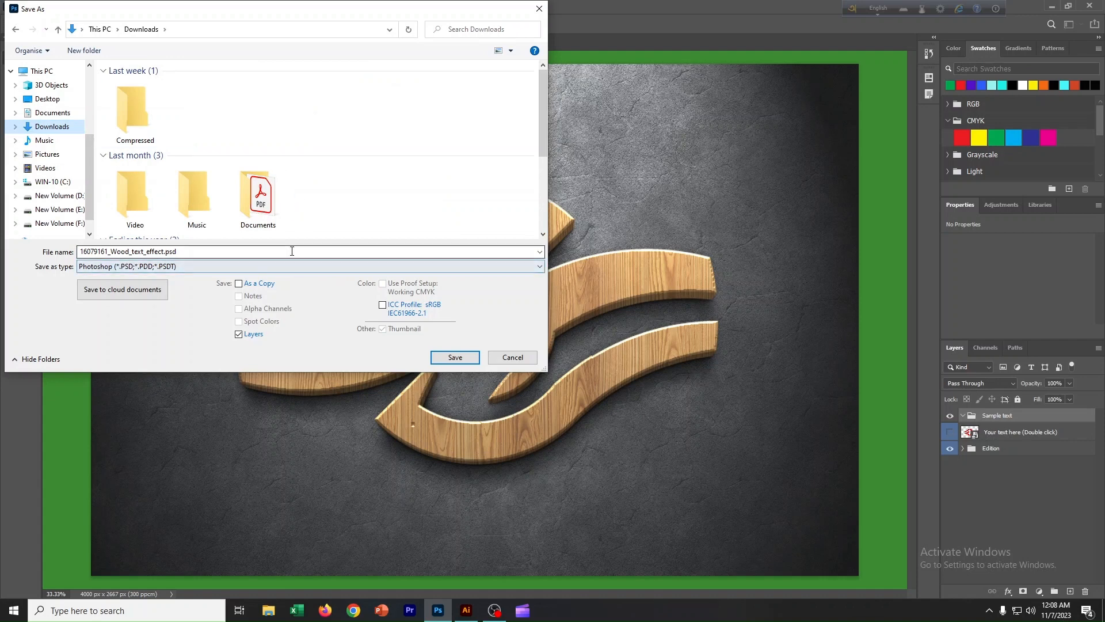
left_click(184, 266)
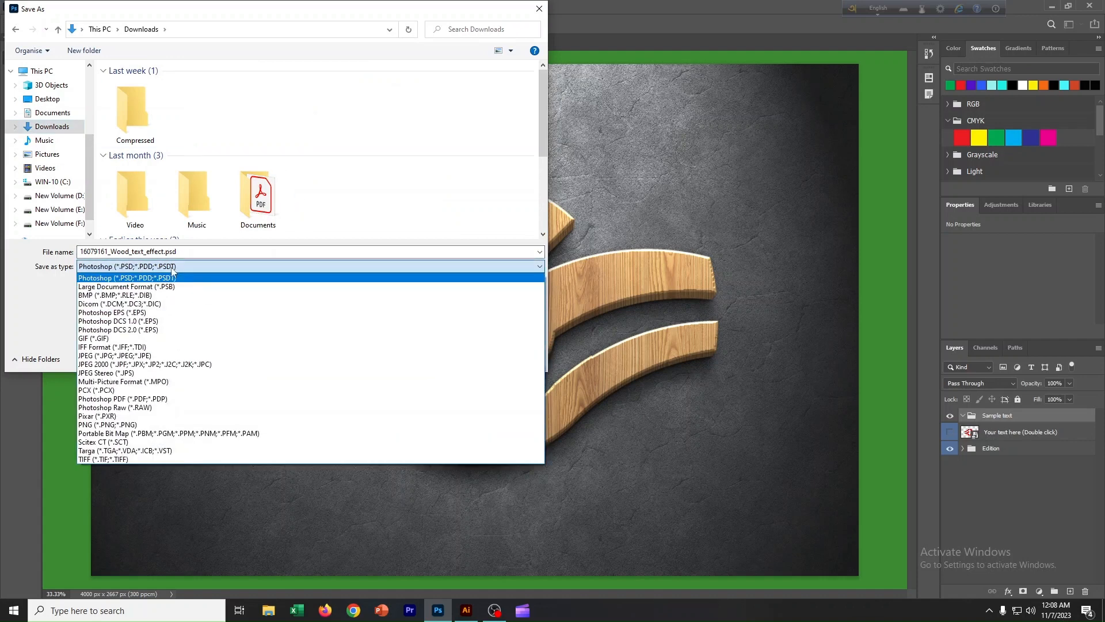
left_click(115, 356)
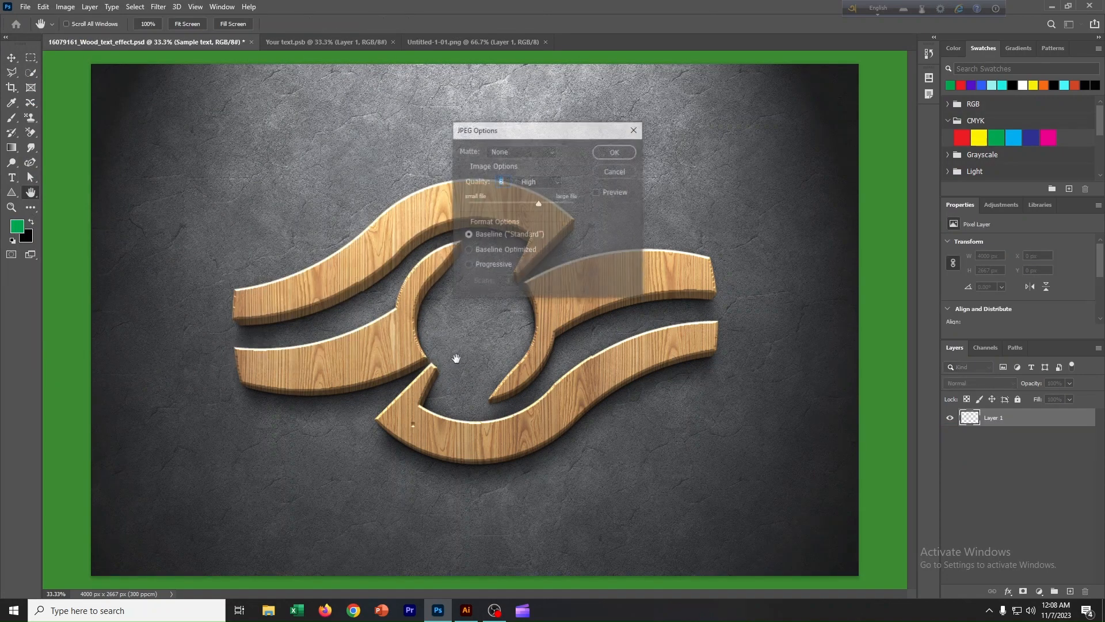
left_click(614, 153)
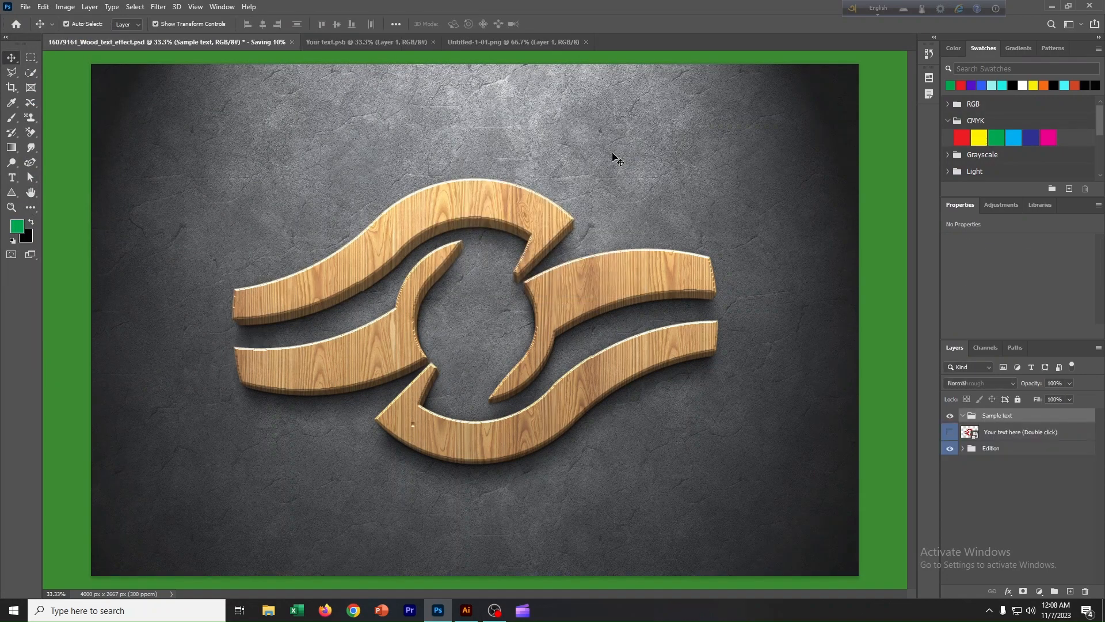